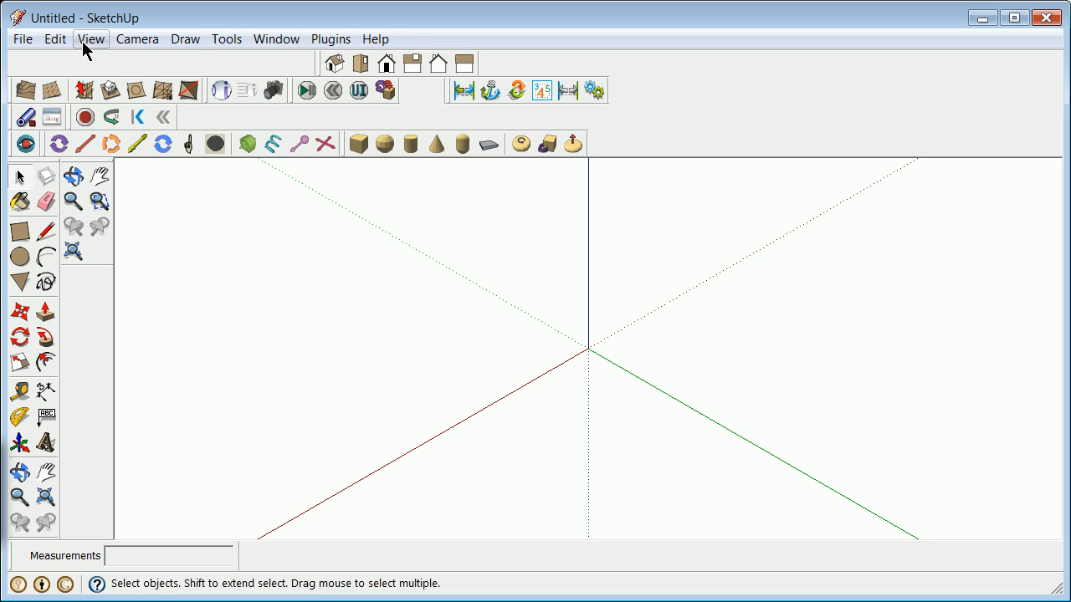
{"action": "scroll", "coordinate": [582, 364], "scroll_direction": "up", "scroll_amount": 2}
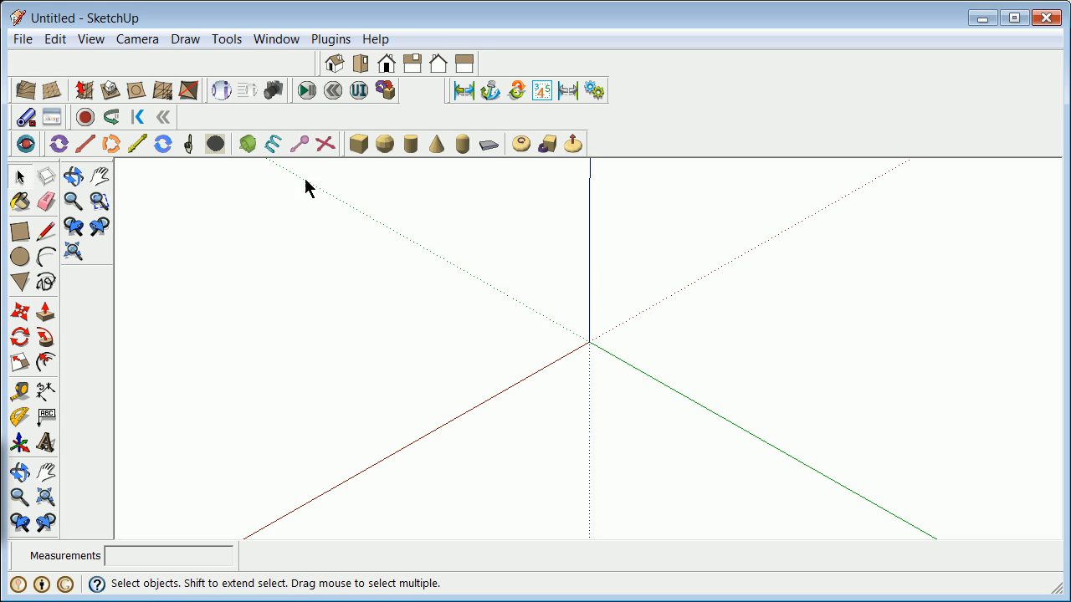
{"action": "left_click", "coordinate": [133, 41]}
{"action": "mouse_move", "coordinate": [64, 40]}
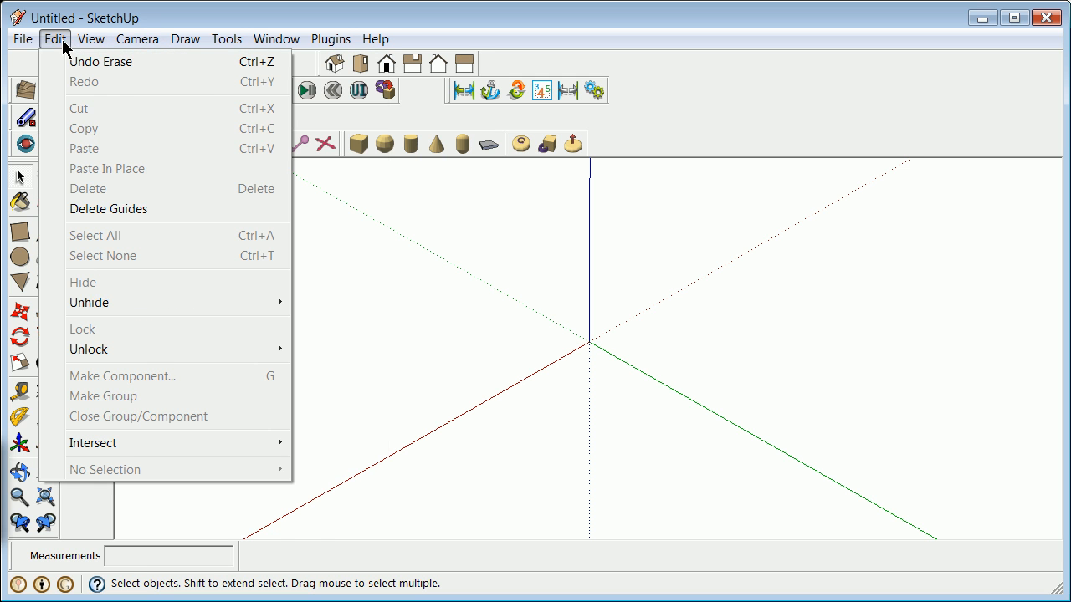
{"action": "mouse_move", "coordinate": [98, 61]}
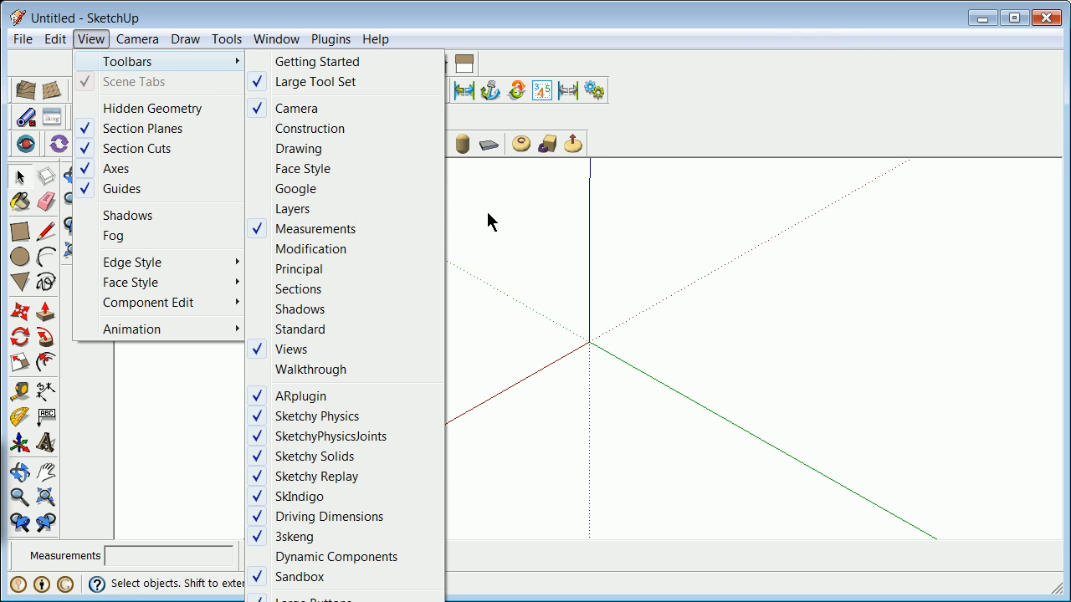
{"action": "left_click", "coordinate": [485, 214]}
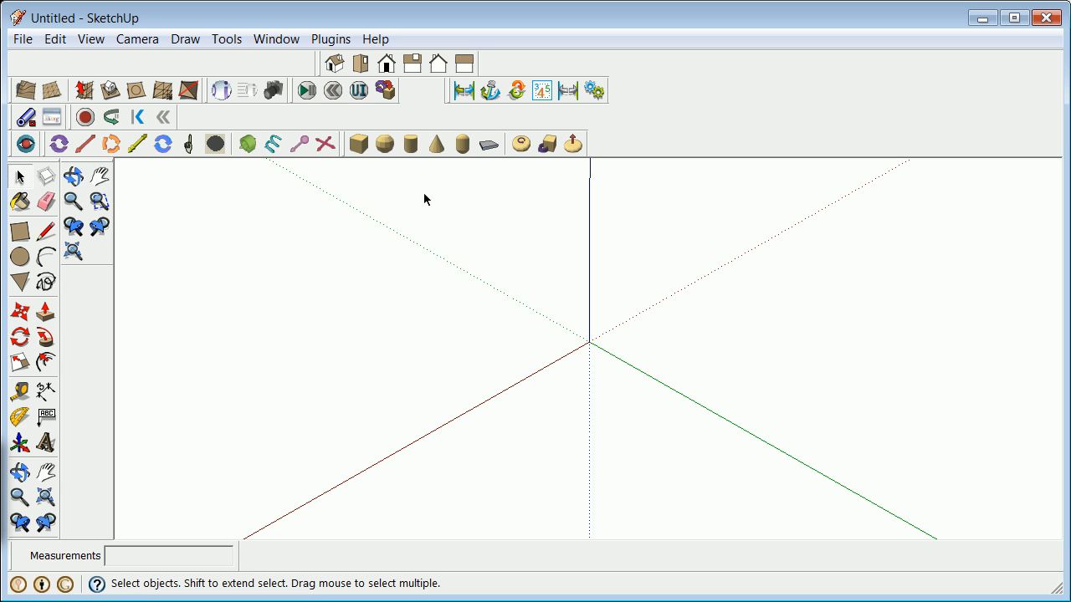
Switch the camera to the standard Top view.
{"action": "left_click", "coordinate": [137, 39]}
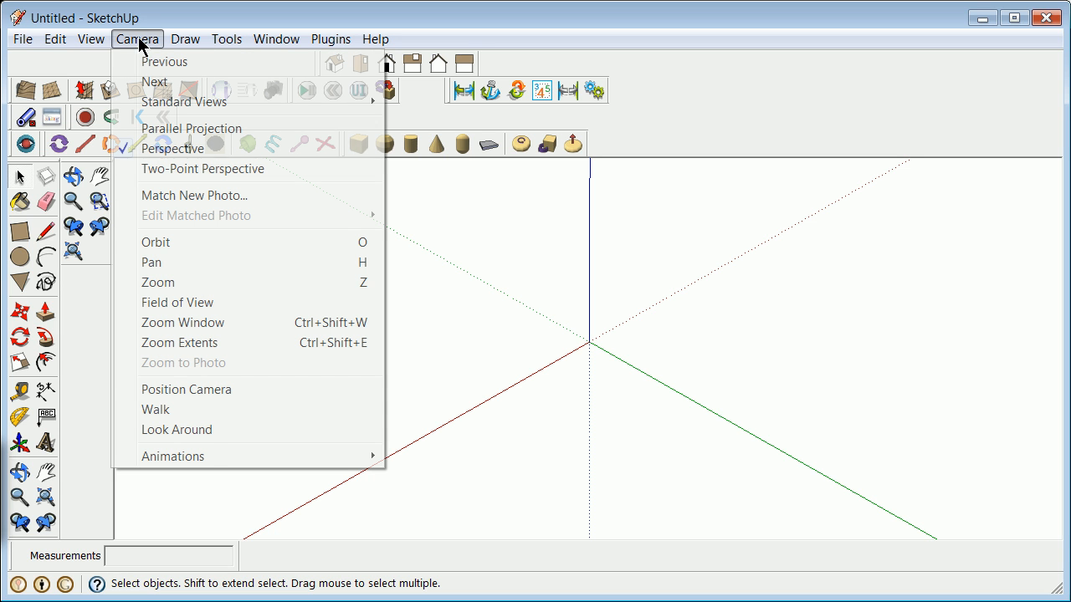
{"action": "mouse_move", "coordinate": [184, 102]}
{"action": "left_click", "coordinate": [412, 103]}
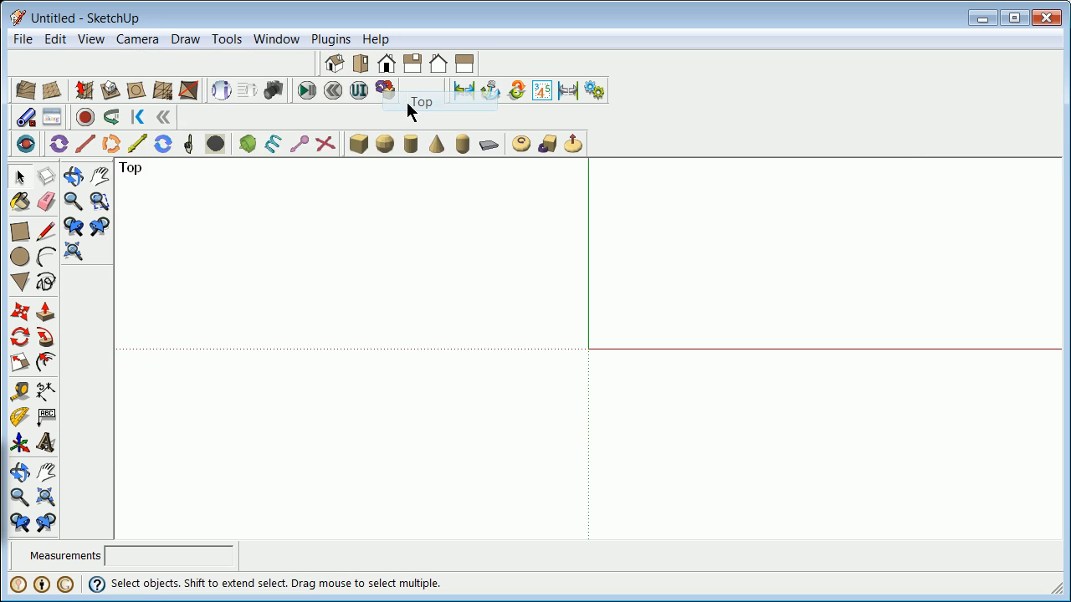
Try the Parallel Projection camera mode in place of Perspective.
{"action": "left_click", "coordinate": [137, 39]}
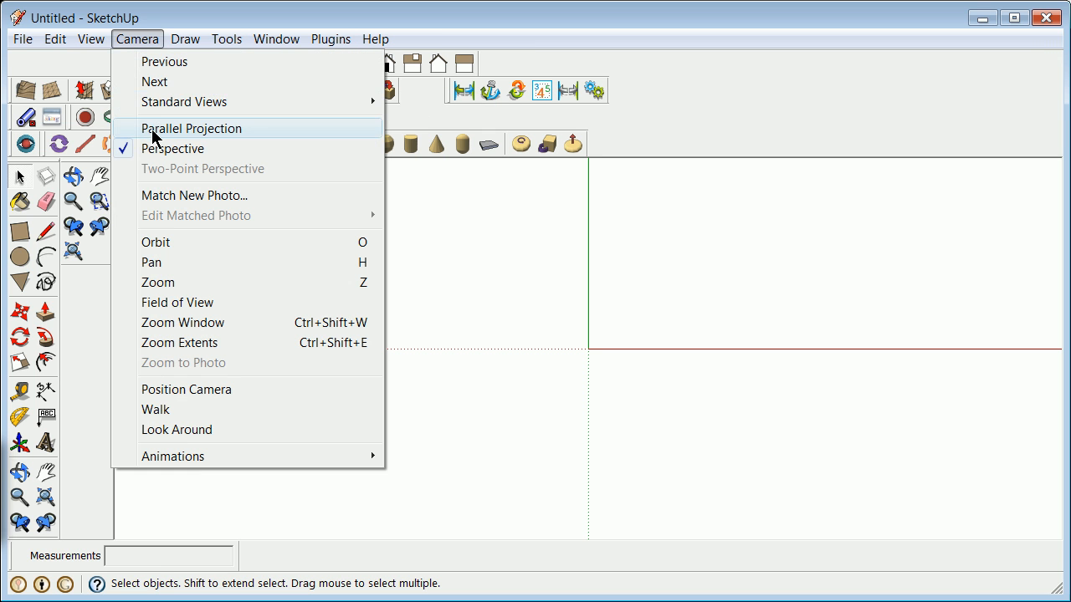
{"action": "left_click", "coordinate": [154, 131]}
{"action": "left_click", "coordinate": [135, 40]}
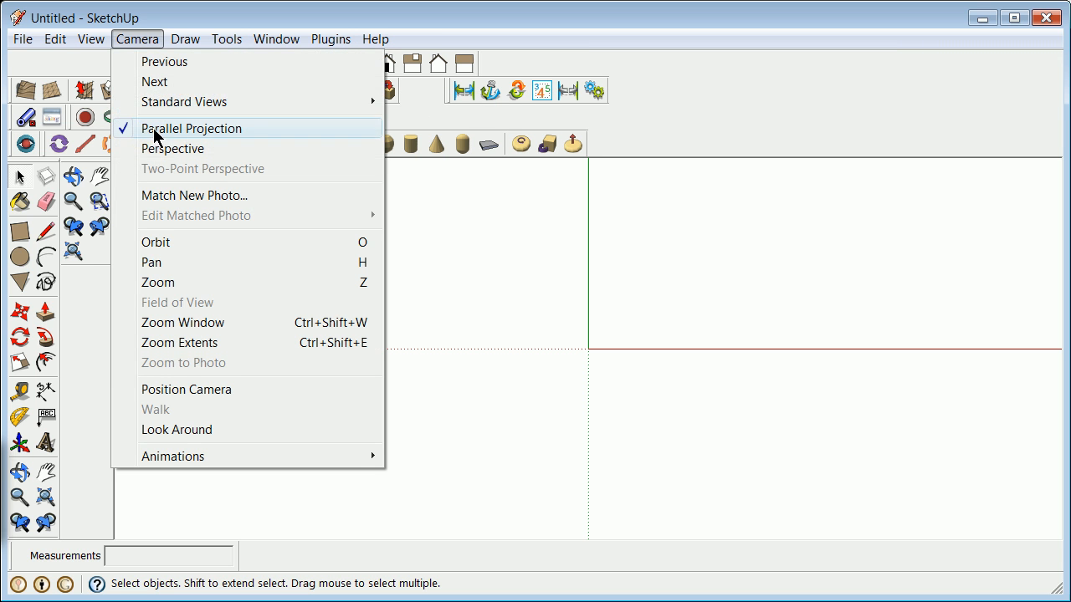
{"action": "left_click", "coordinate": [152, 132]}
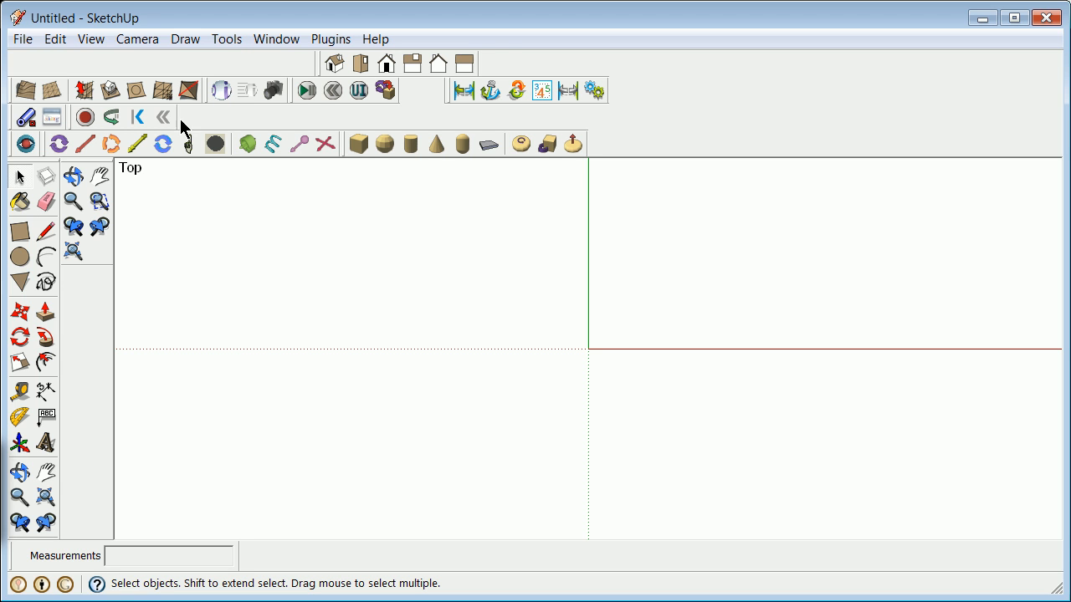
Review the length and angle unit settings in Model Info and close the dialog.
{"action": "left_click", "coordinate": [285, 42]}
{"action": "left_click", "coordinate": [297, 64]}
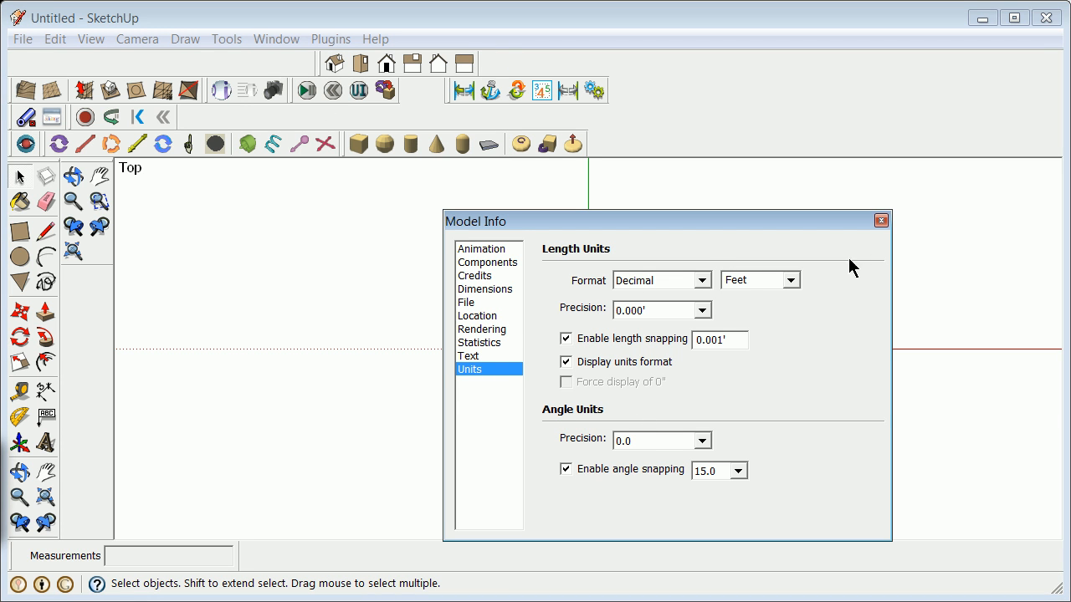
{"action": "left_click", "coordinate": [880, 222]}
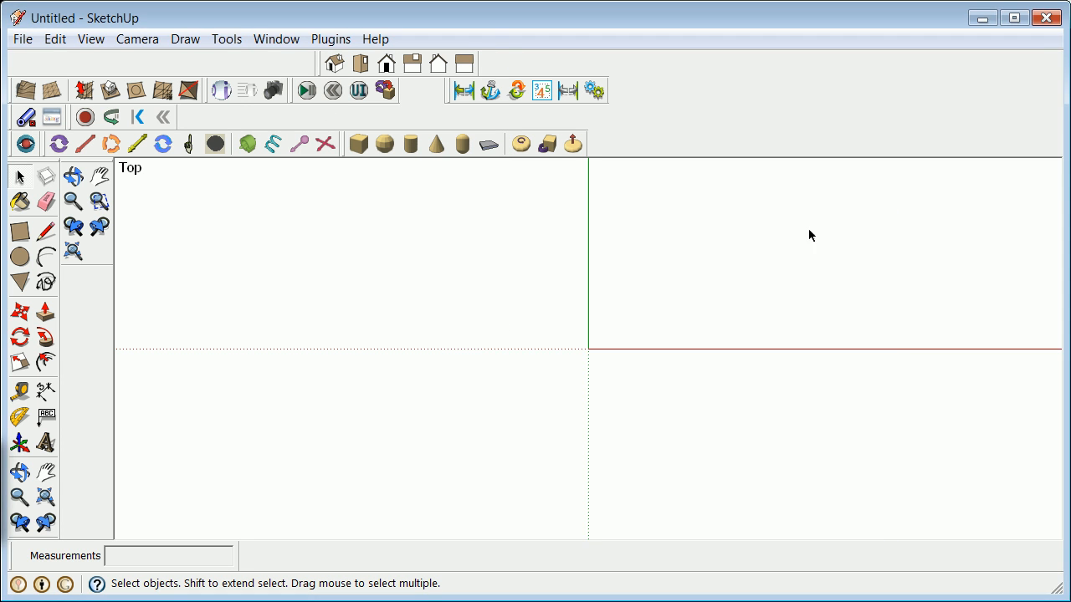
Draw a rectangle of 6 by 4 feet with its first corner on the origin.
{"action": "left_click", "coordinate": [27, 227]}
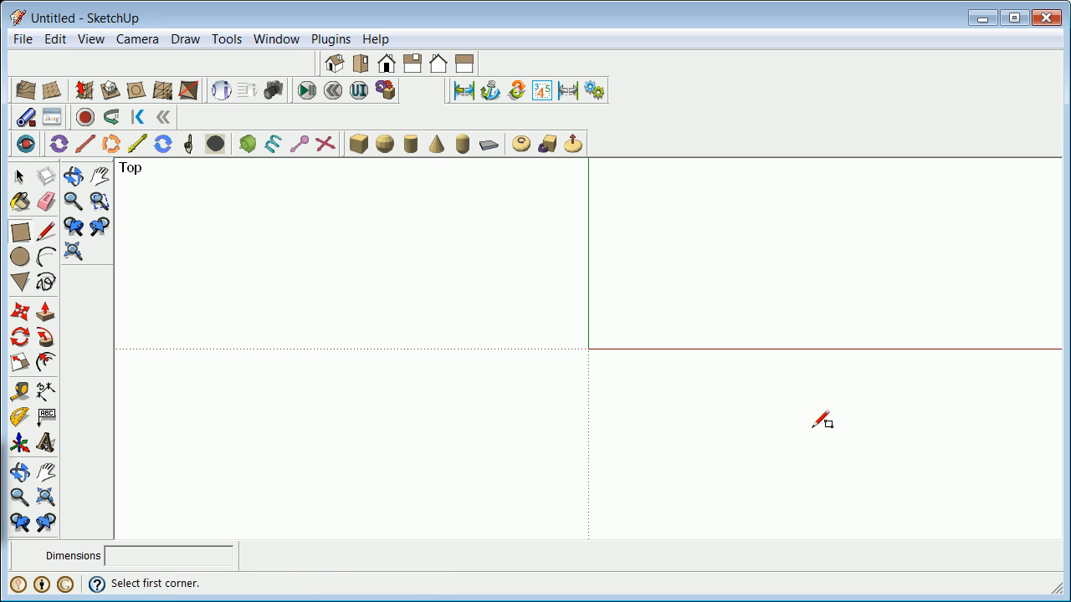
{"action": "left_click", "coordinate": [588, 347]}
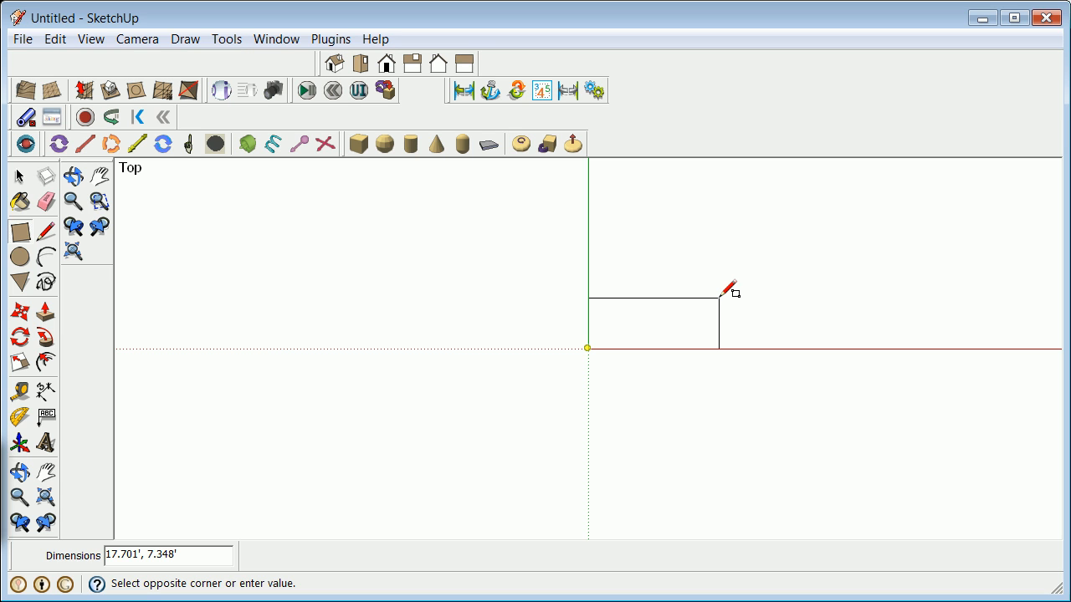
{"action": "type", "text": "6,4"}
{"action": "key", "text": "Return"}
{"action": "scroll", "coordinate": [623, 328], "scroll_direction": "up", "scroll_amount": 5}
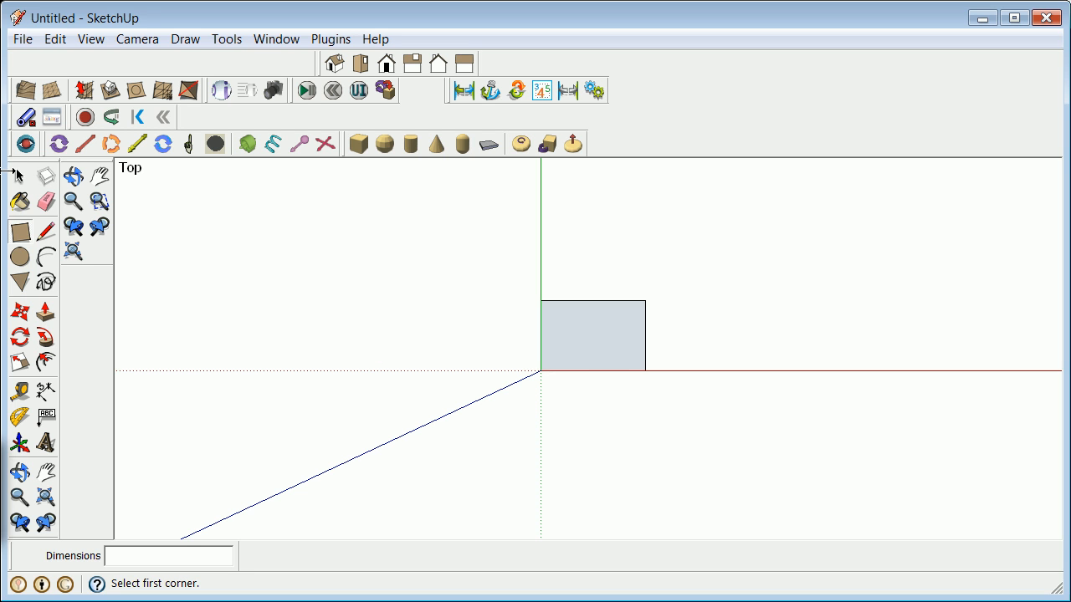
Copy the rectangle's edge on the red axis 1 foot inward along the green axis.
{"action": "left_click", "coordinate": [20, 177]}
{"action": "left_click", "coordinate": [612, 370]}
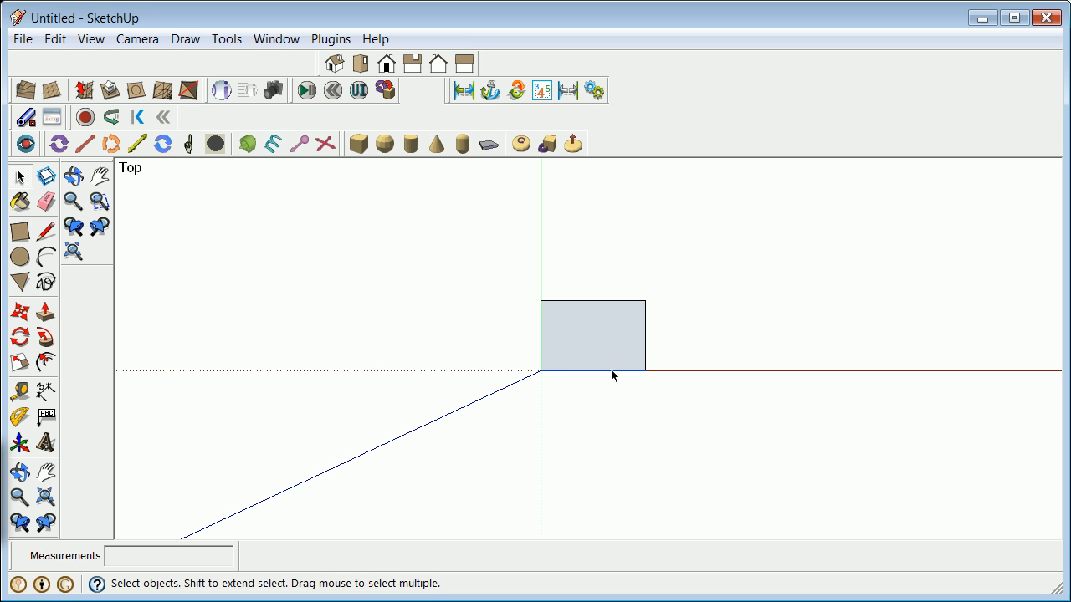
{"action": "left_click", "coordinate": [20, 312]}
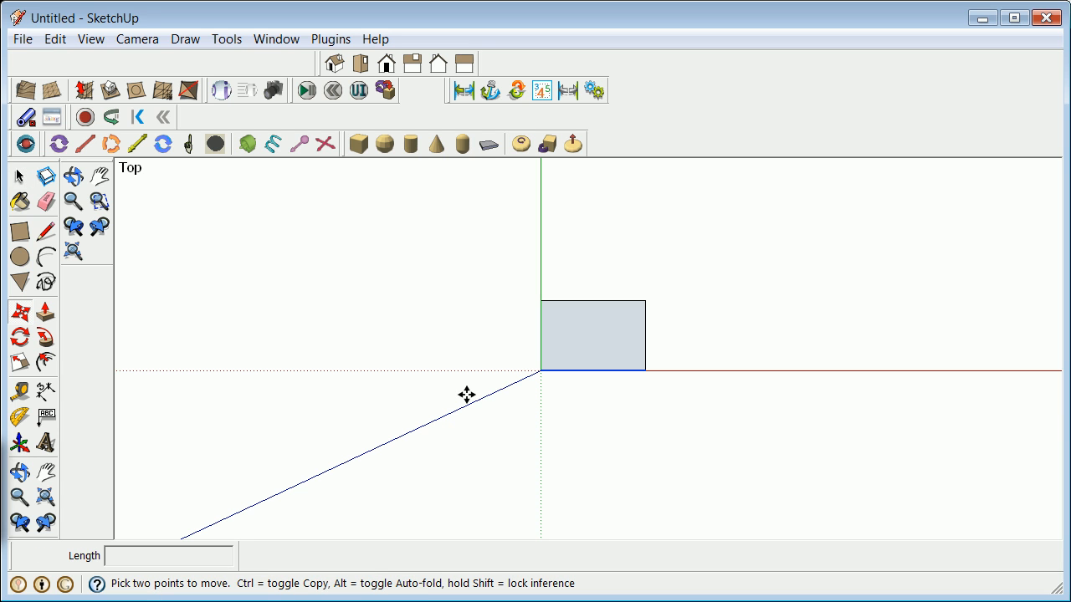
{"action": "key", "text": "ctrl"}
{"action": "left_click", "coordinate": [612, 366]}
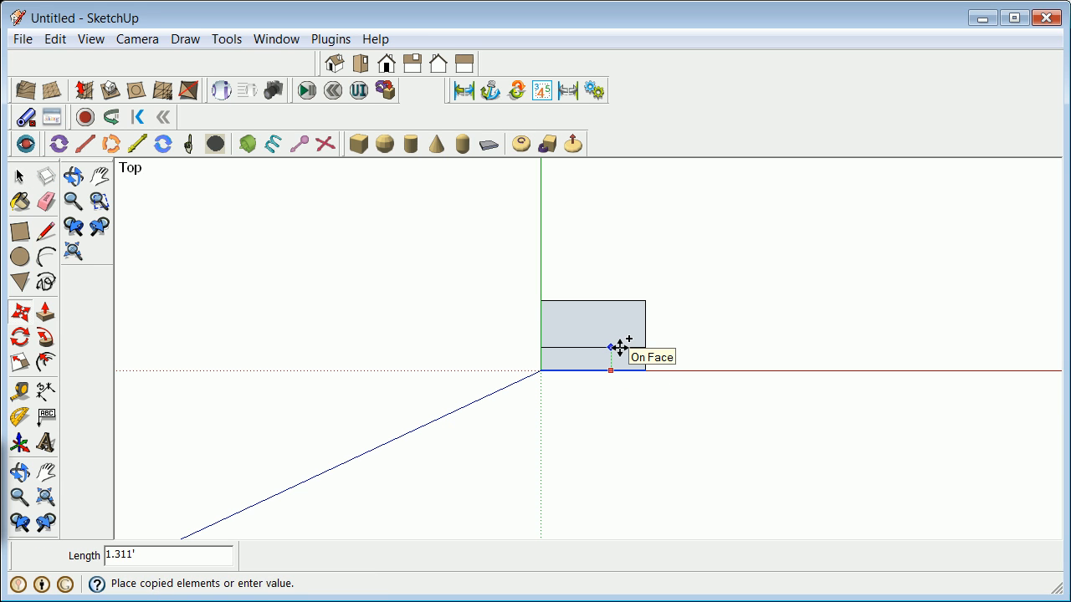
{"action": "type", "text": "1"}
{"action": "key", "text": "Return"}
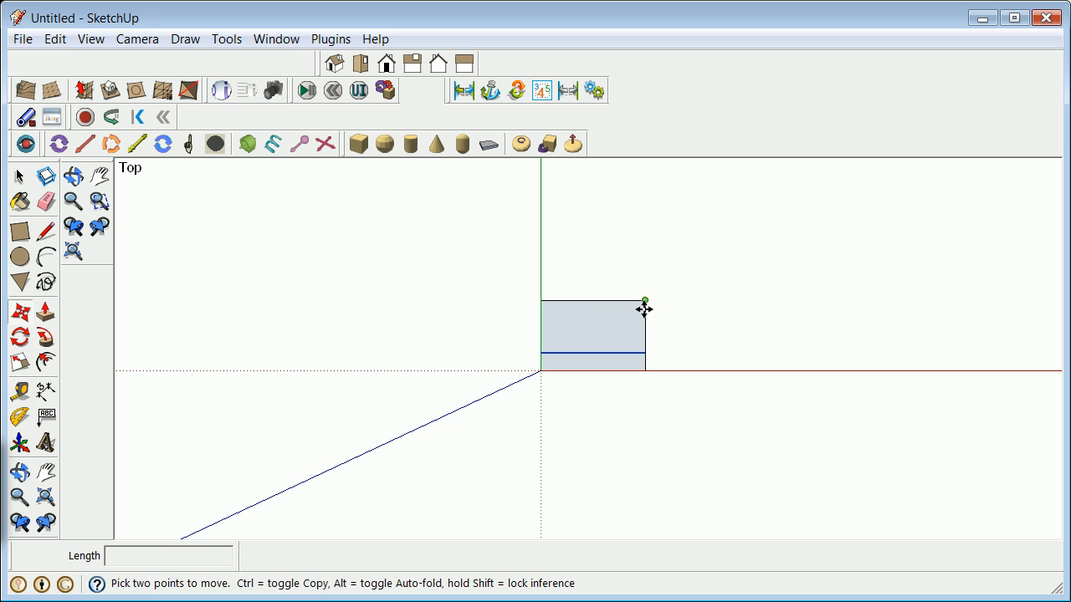
Copy the inner line 2 feet further along the green axis, toward the rectangle's opposite long edge.
{"action": "left_click", "coordinate": [599, 353]}
{"action": "type", "text": "3"}
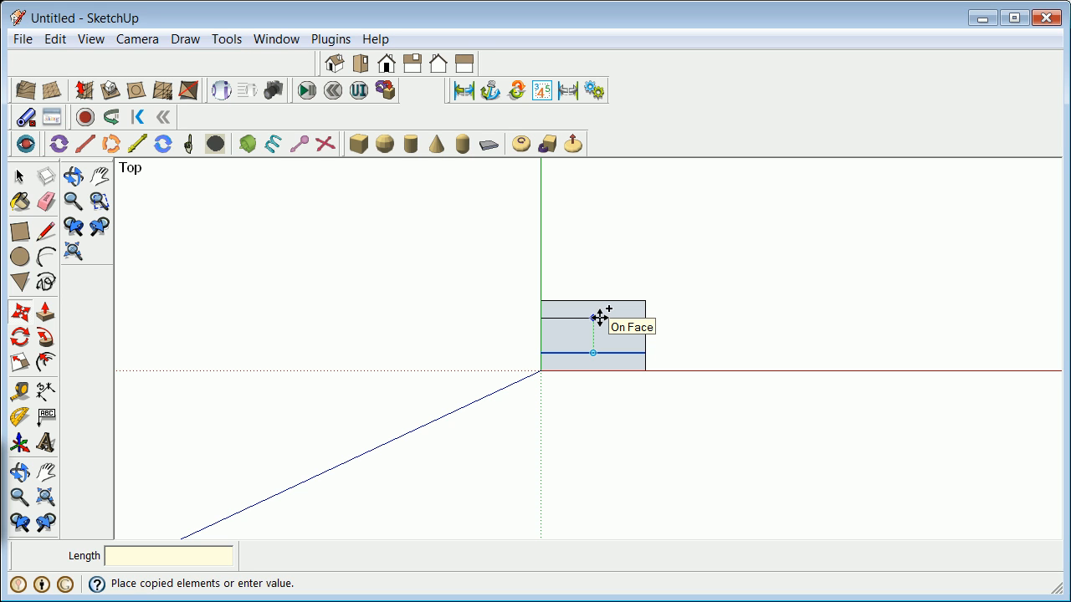
{"action": "key", "text": "Return"}
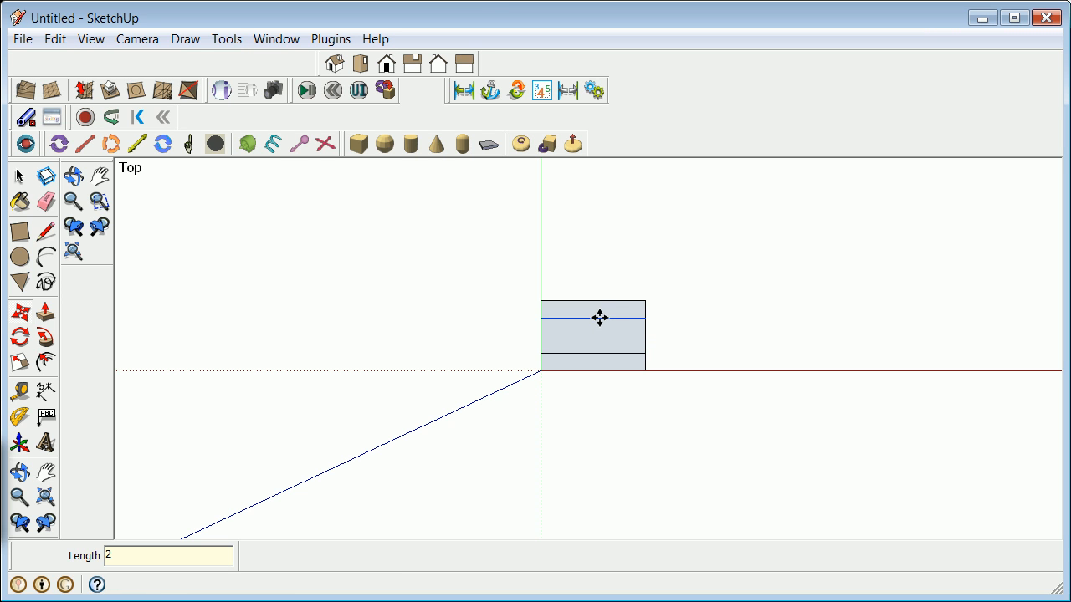
Copy the middle segment of the edge on the green axis 2 feet inward along the red axis.
{"action": "left_click", "coordinate": [21, 176]}
{"action": "left_click", "coordinate": [541, 335]}
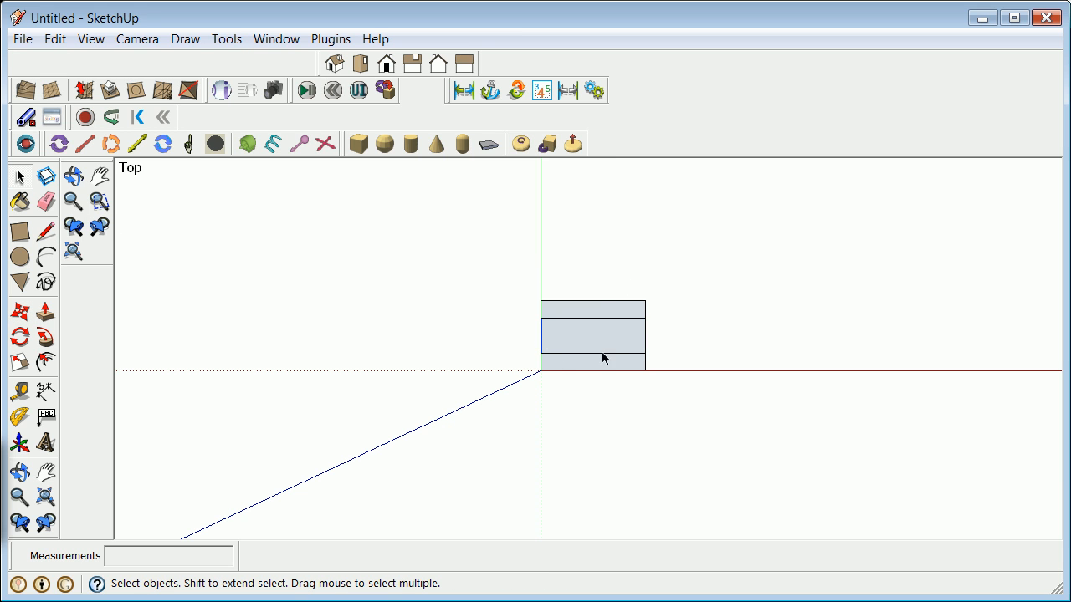
{"action": "left_click", "coordinate": [21, 312]}
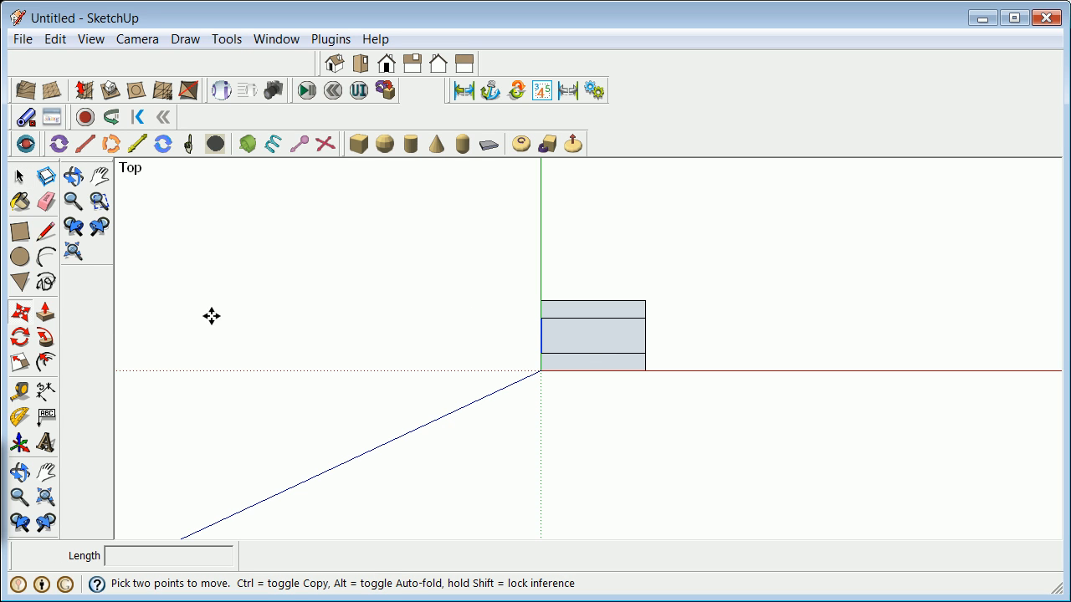
{"action": "left_click", "coordinate": [540, 335]}
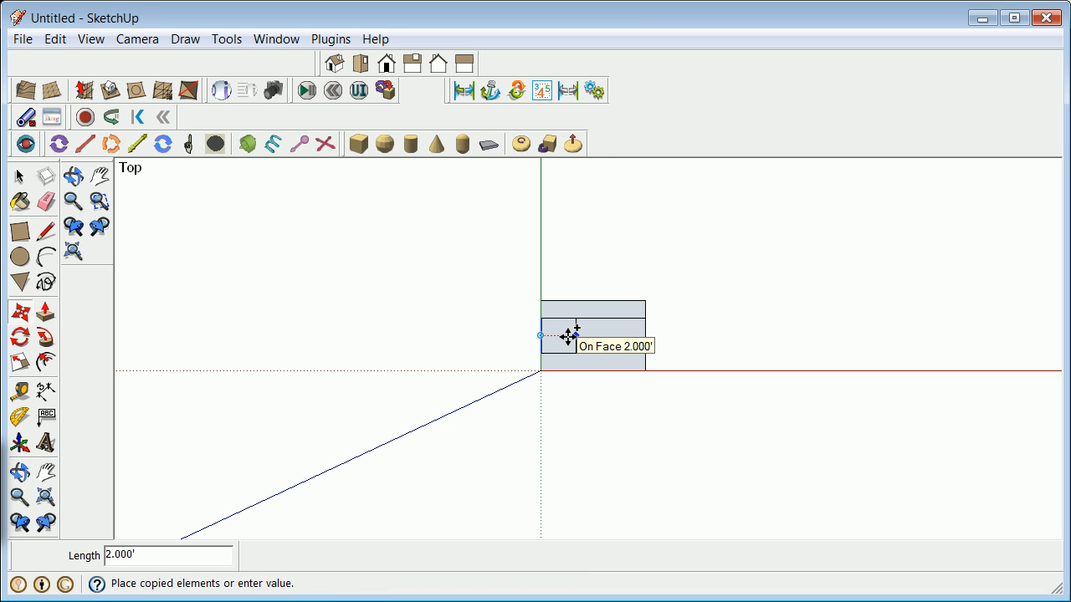
{"action": "key", "text": "Return"}
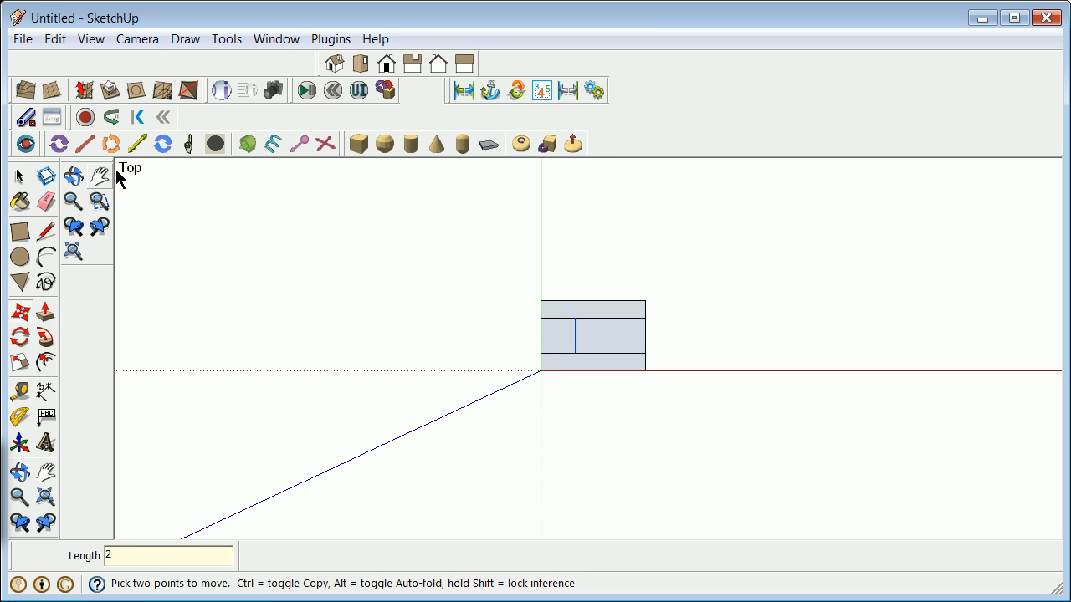
Erase the two short line segments between the green-axis edge and the inner vertical line.
{"action": "left_click", "coordinate": [20, 176]}
{"action": "left_click", "coordinate": [462, 311]}
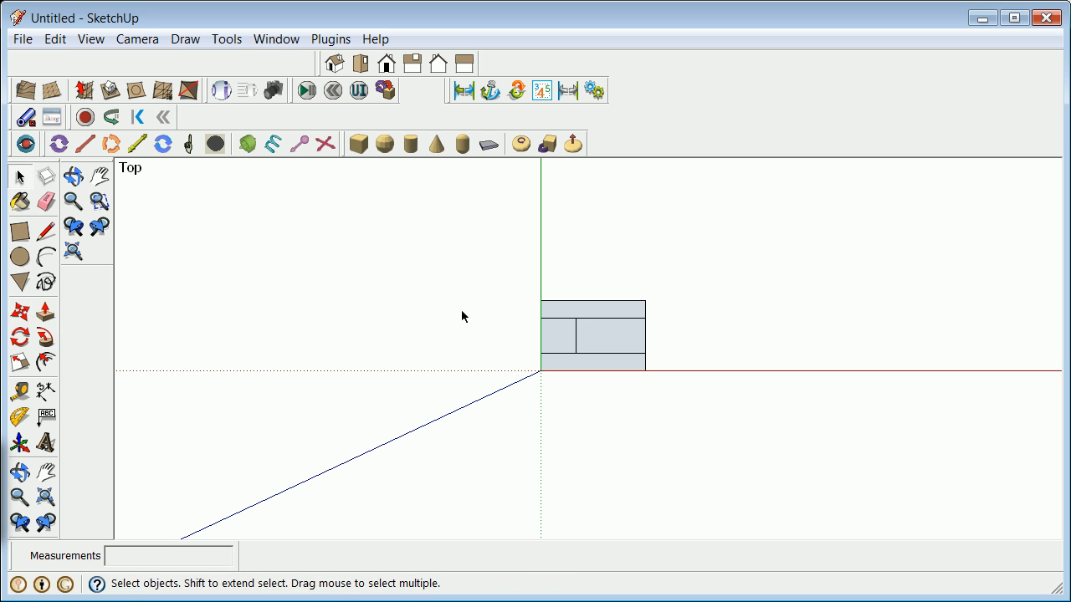
{"action": "right_click", "coordinate": [562, 353]}
{"action": "left_click", "coordinate": [599, 386]}
{"action": "right_click", "coordinate": [558, 318]}
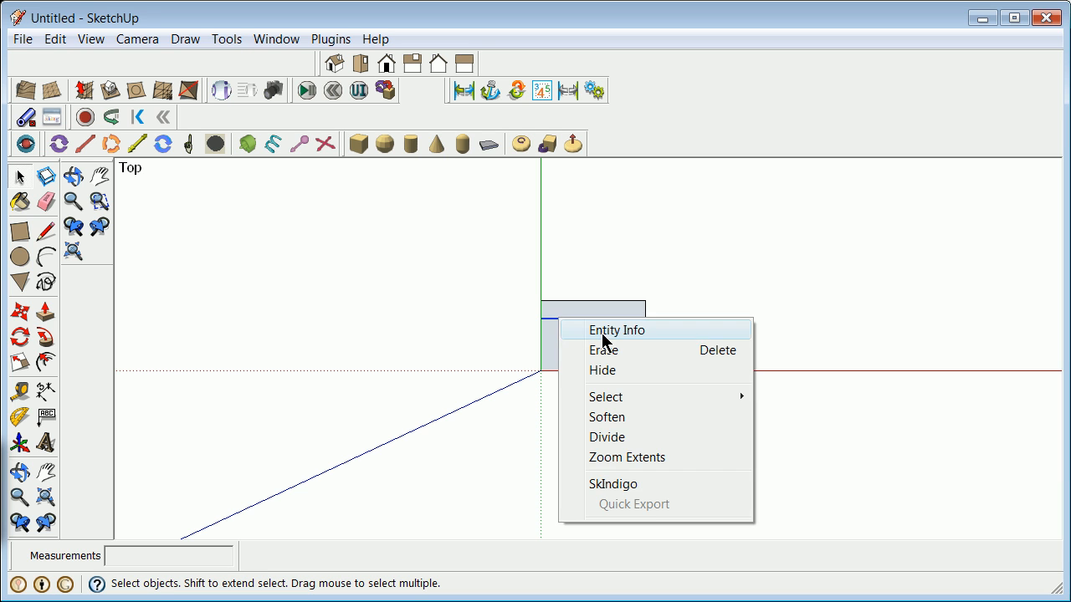
{"action": "left_click", "coordinate": [601, 351]}
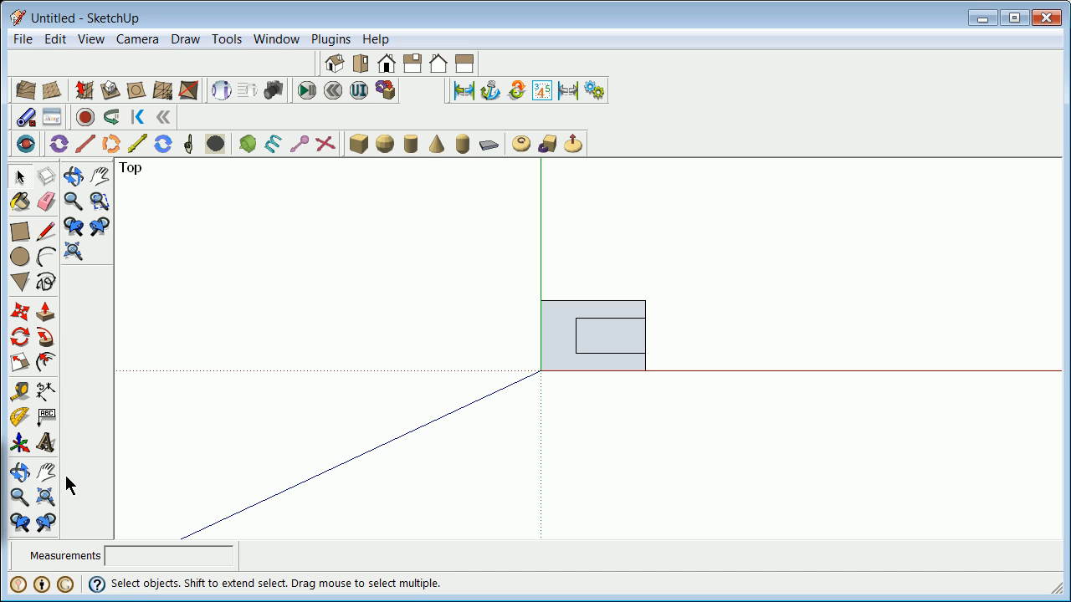
Erase the inner rectangular face together with its outer edge to leave a U-shaped face.
{"action": "left_click", "coordinate": [19, 473]}
{"action": "left_click_drag", "start_coordinate": [545, 426], "coordinate": [461, 289]}
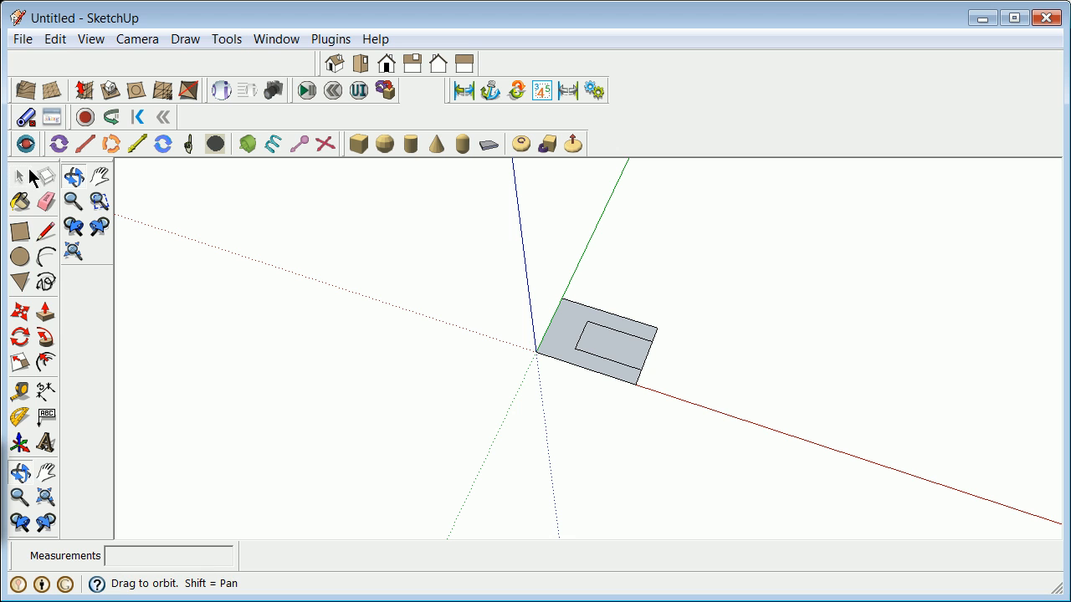
{"action": "left_click", "coordinate": [20, 178]}
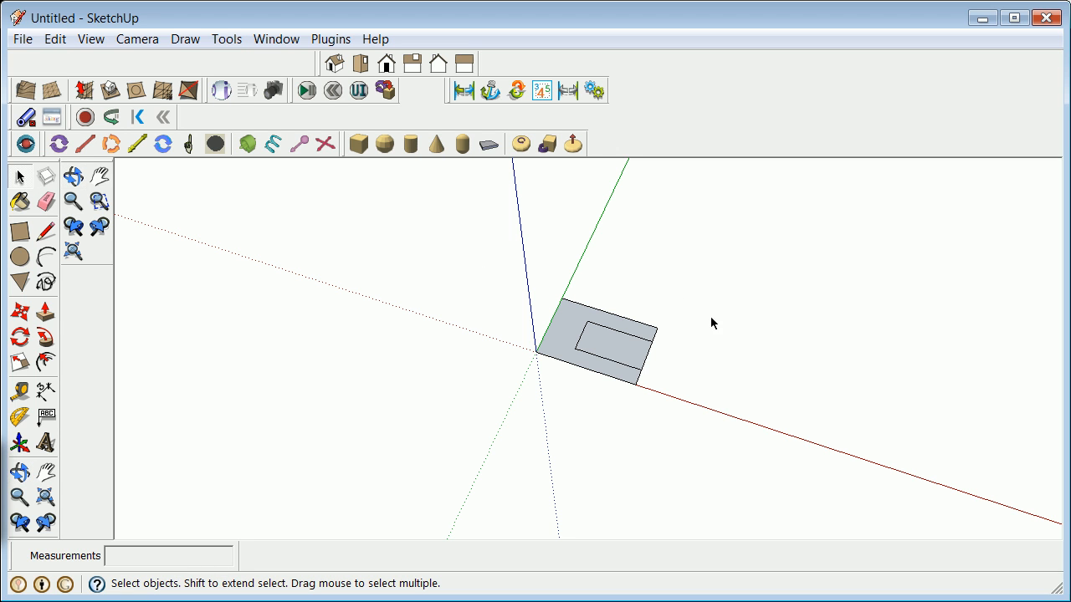
{"action": "left_click", "coordinate": [644, 356]}
{"action": "right_click", "coordinate": [643, 354]}
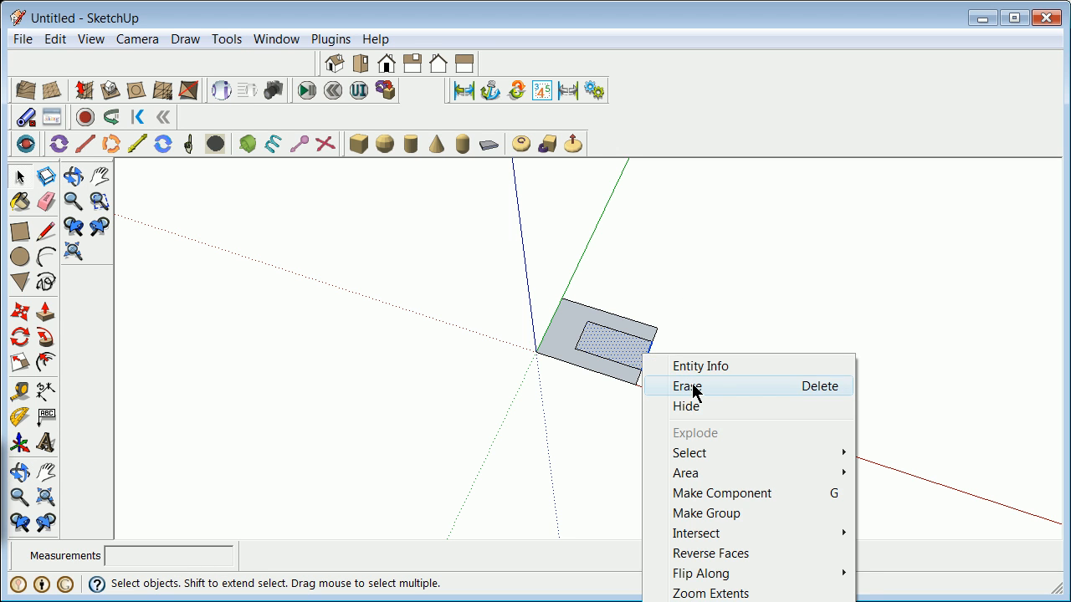
{"action": "left_click", "coordinate": [693, 388]}
Push/Pull the U-shaped face upward by 2 feet.
{"action": "left_click", "coordinate": [44, 316]}
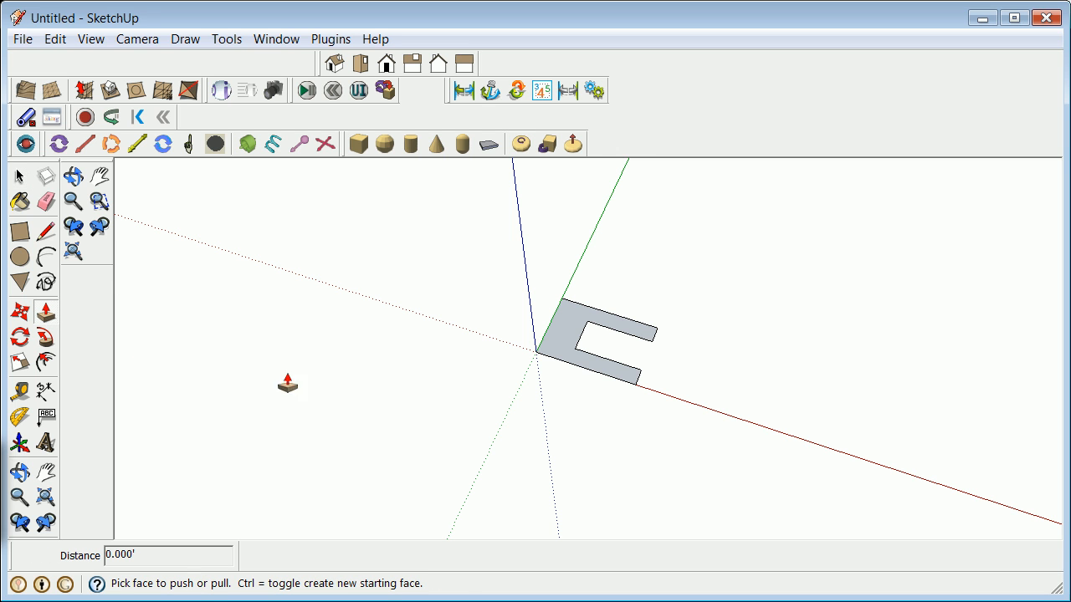
{"action": "left_click", "coordinate": [574, 348]}
{"action": "left_click", "coordinate": [569, 338]}
{"action": "type", "text": "2"}
{"action": "key", "text": "Return"}
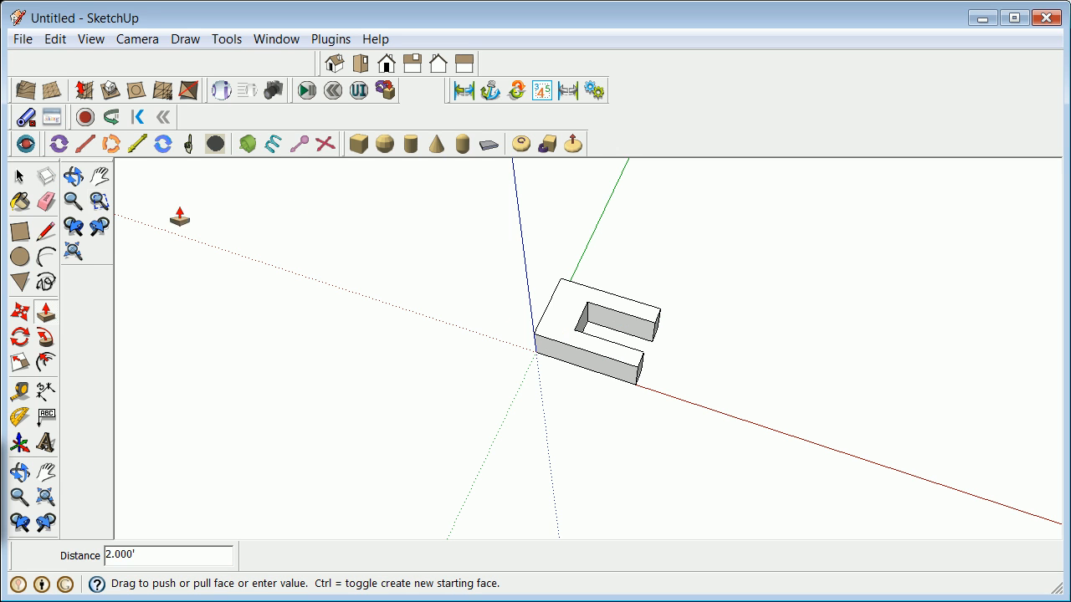
Select the entire U-shaped solid and make it a group.
{"action": "left_click", "coordinate": [20, 176]}
{"action": "left_click_drag", "start_coordinate": [514, 254], "coordinate": [718, 410]}
{"action": "right_click", "coordinate": [635, 381]}
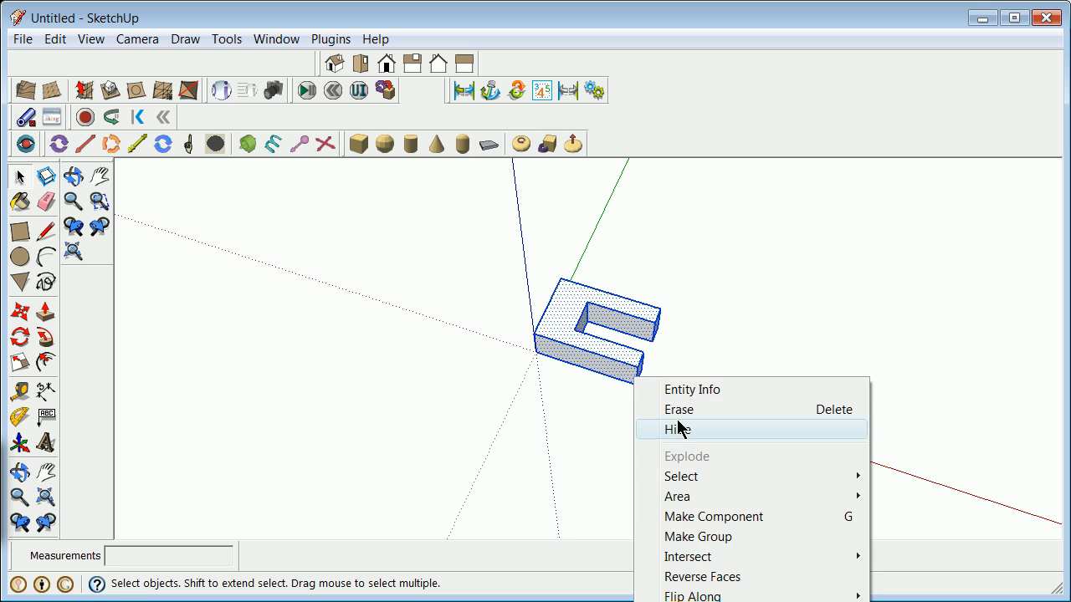
{"action": "left_click", "coordinate": [697, 538]}
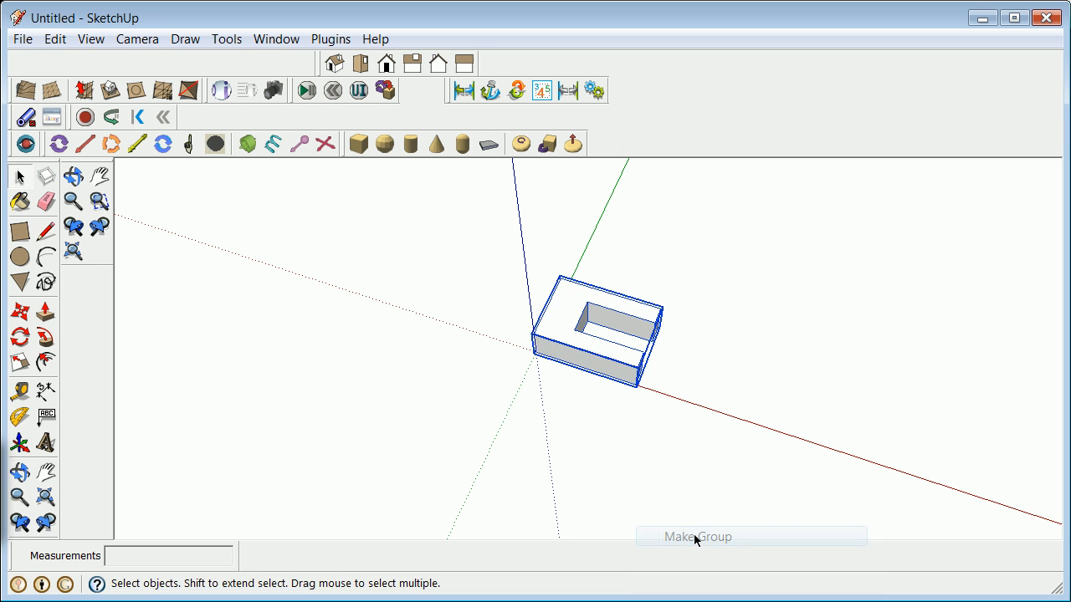
Try to draw a rectangle from the block's base corner on the green axis, and undo the rectangles drawn.
{"action": "left_click", "coordinate": [19, 472]}
{"action": "left_click_drag", "start_coordinate": [410, 414], "coordinate": [815, 333]}
{"action": "left_click_drag", "start_coordinate": [501, 376], "coordinate": [538, 363]}
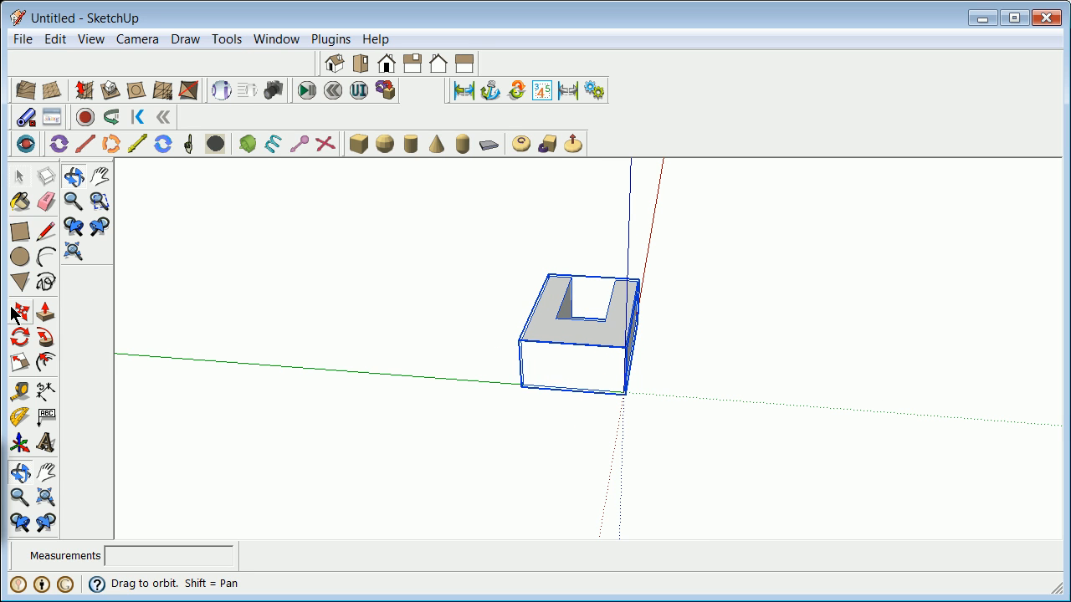
{"action": "left_click", "coordinate": [20, 231]}
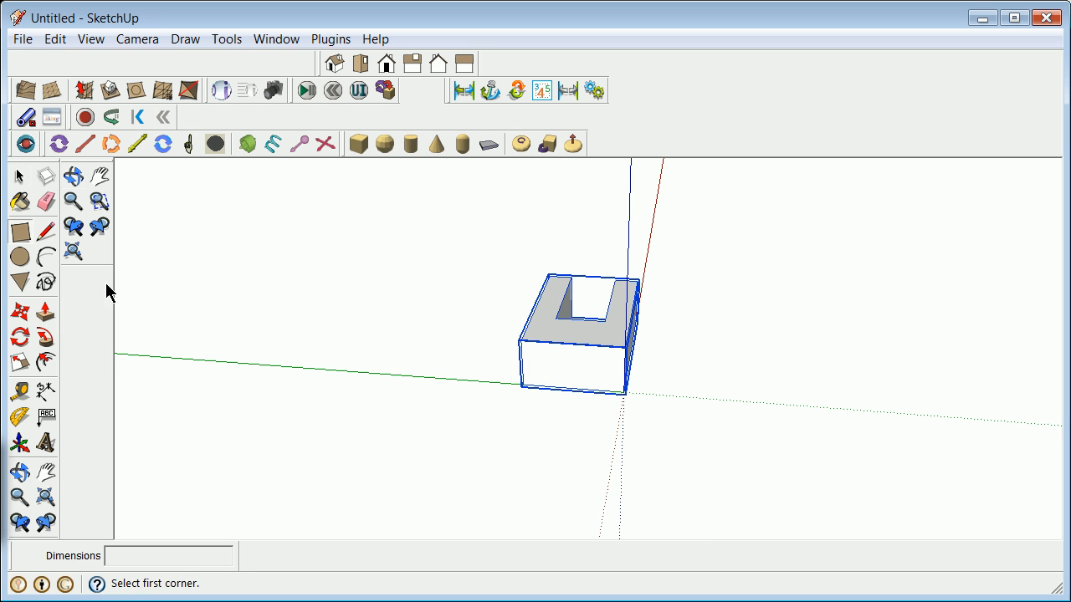
{"action": "left_click", "coordinate": [524, 385]}
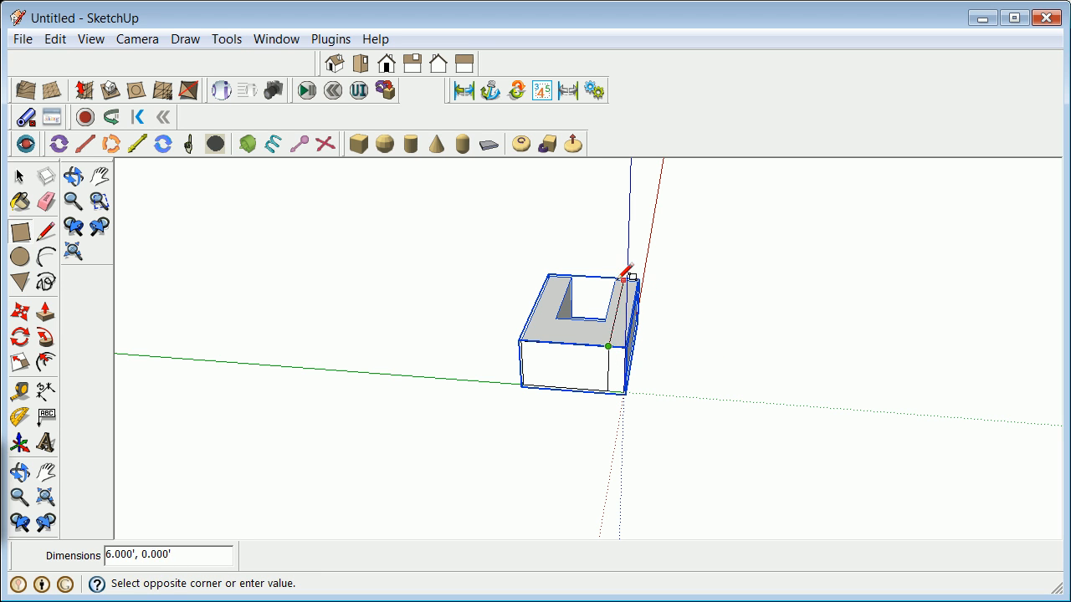
{"action": "left_click", "coordinate": [553, 261]}
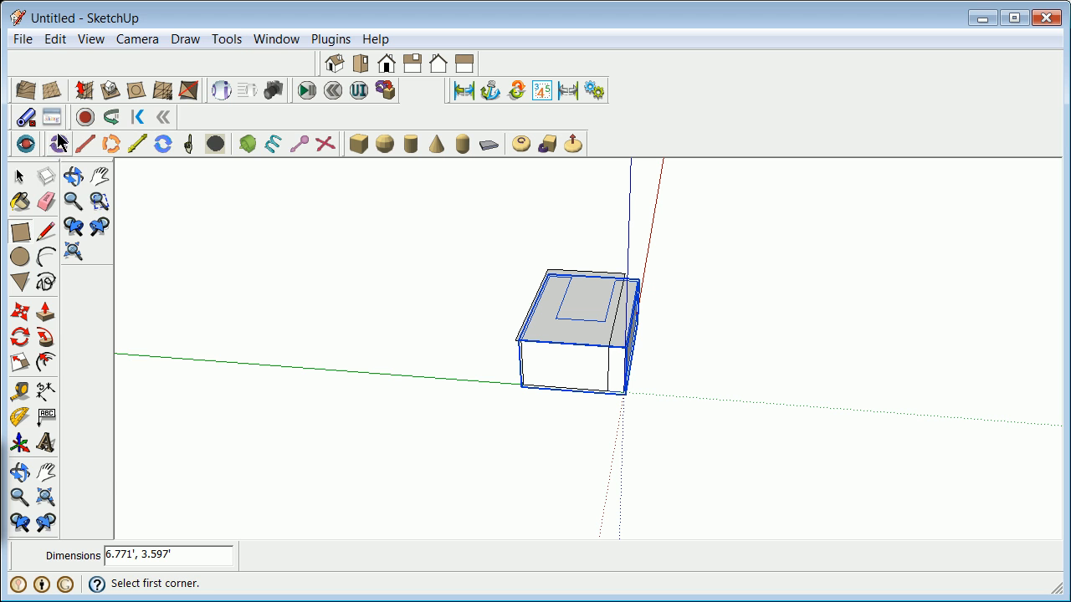
{"action": "left_click", "coordinate": [56, 39]}
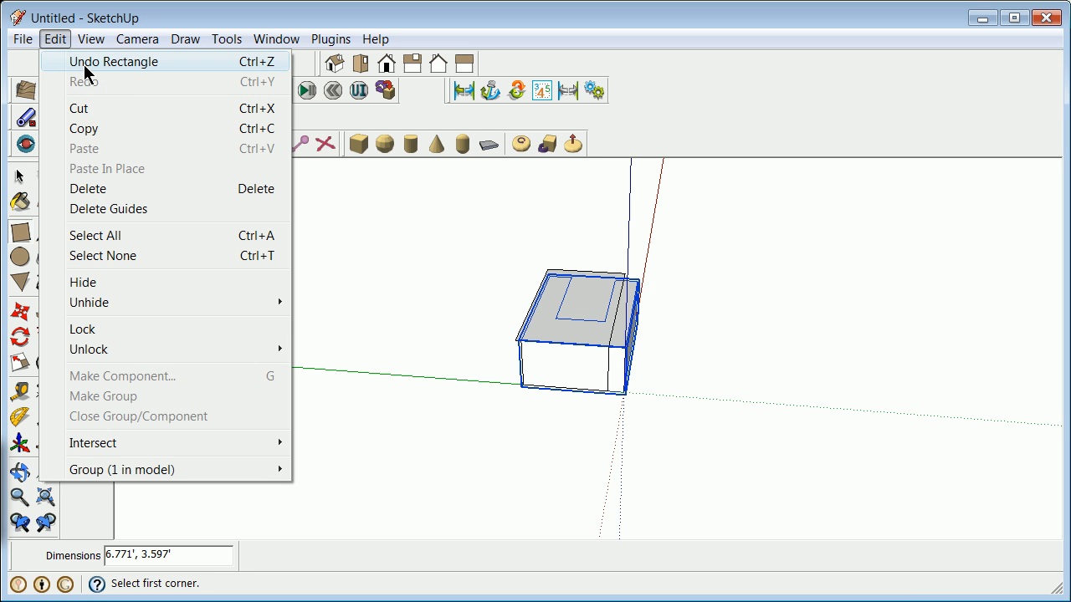
{"action": "left_click", "coordinate": [83, 64]}
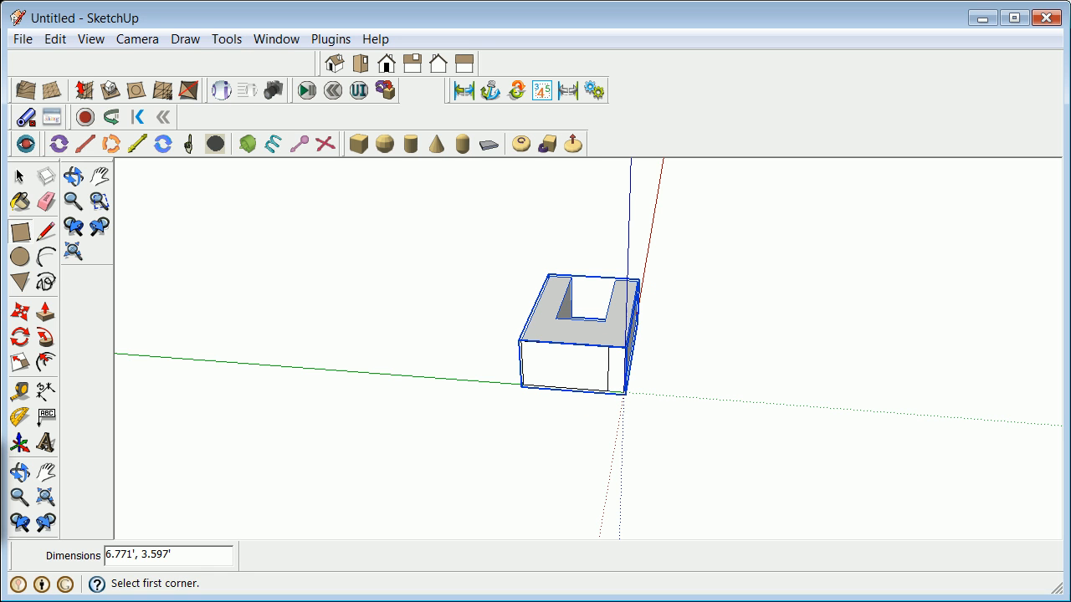
{"action": "left_click", "coordinate": [65, 40]}
{"action": "left_click", "coordinate": [80, 65]}
{"action": "left_click", "coordinate": [523, 385]}
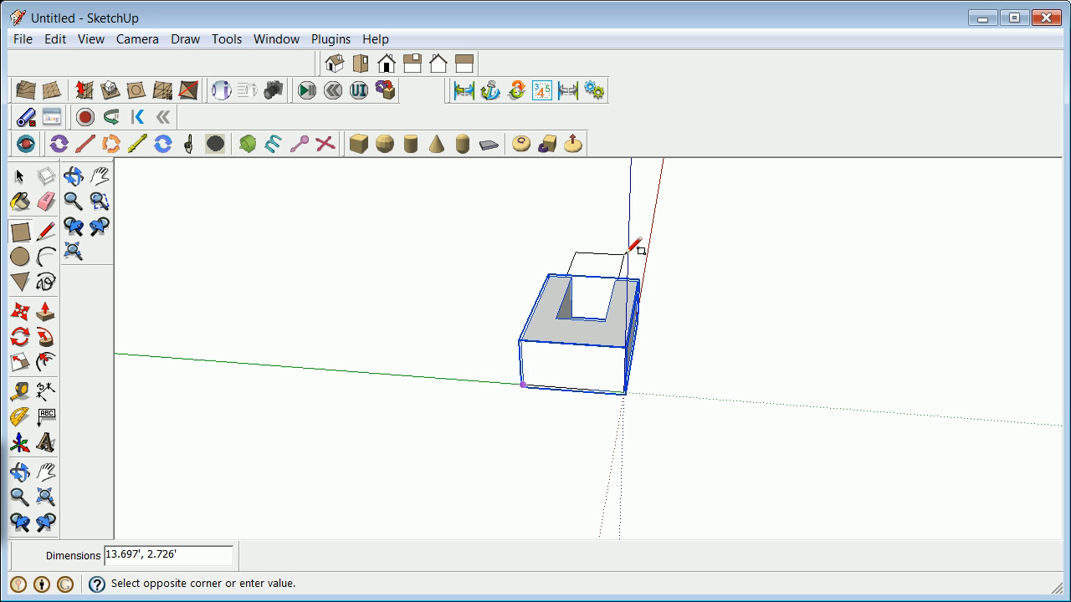
{"action": "left_click", "coordinate": [20, 177]}
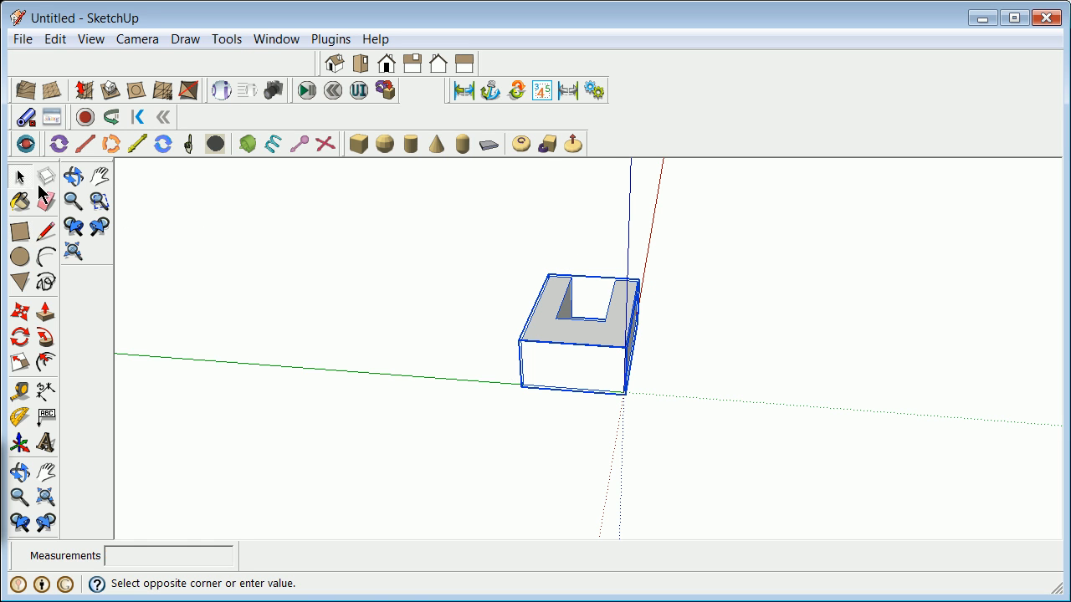
{"action": "left_click", "coordinate": [22, 239]}
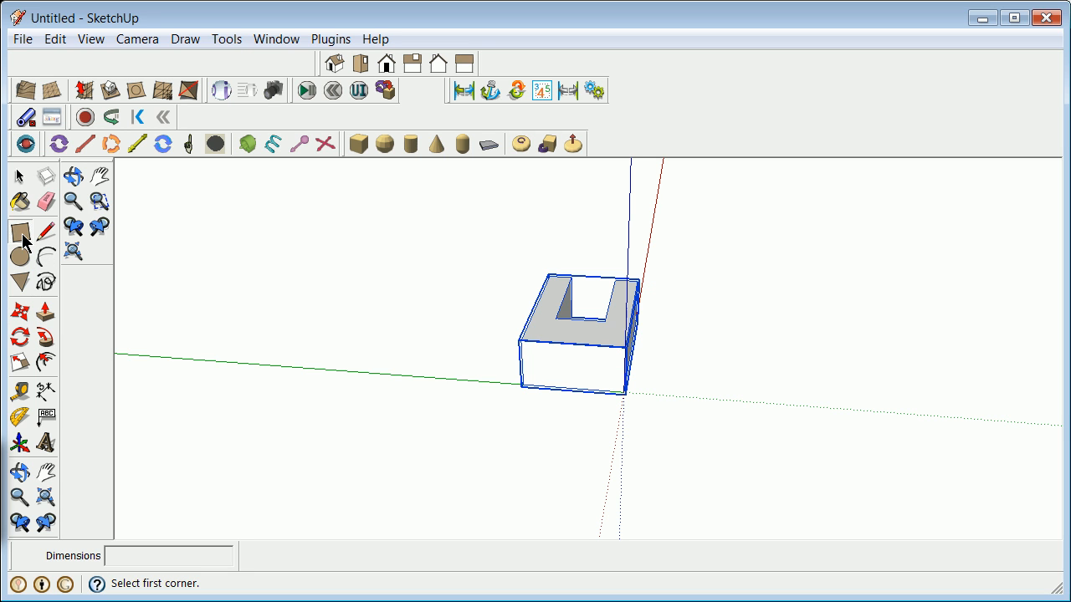
{"action": "left_click", "coordinate": [523, 385]}
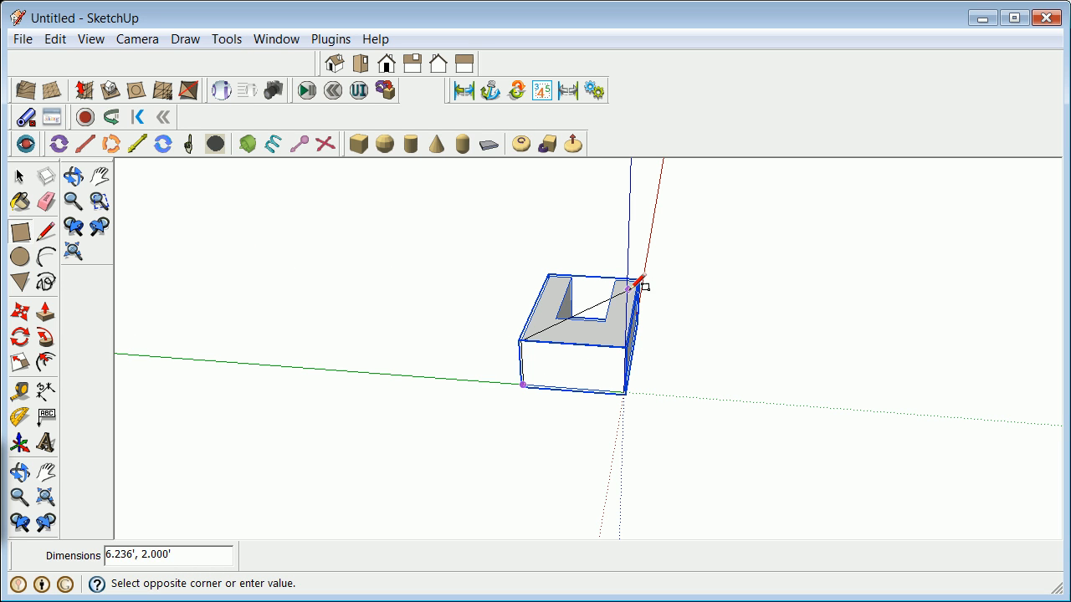
{"action": "left_click", "coordinate": [20, 176]}
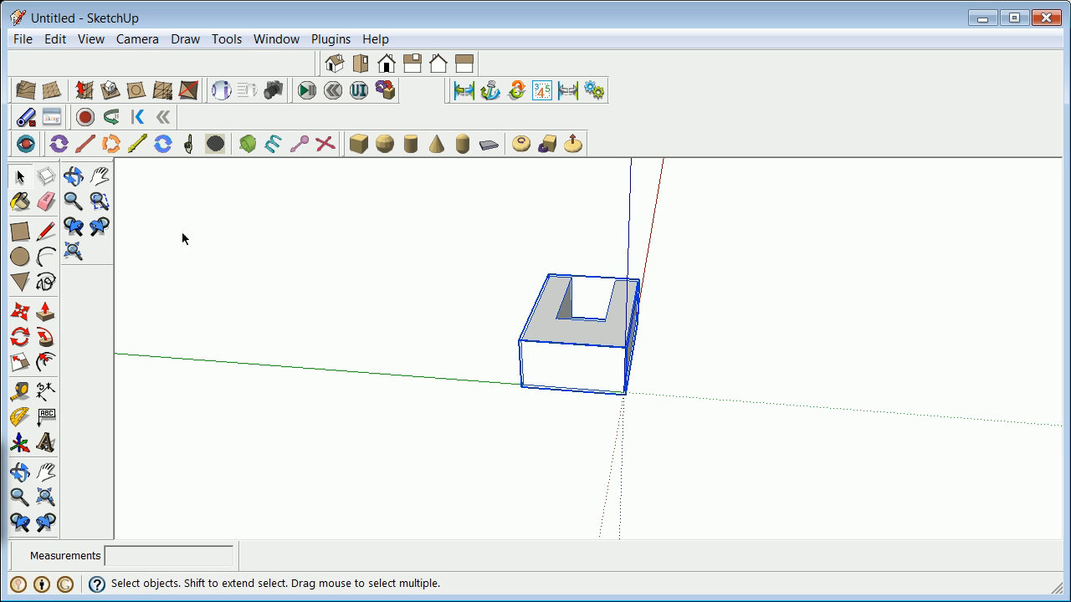
Draw a 4 by 2 foot vertical rectangle below the block's closed end face, starting at its base corner on the green axis.
{"action": "left_click", "coordinate": [490, 354]}
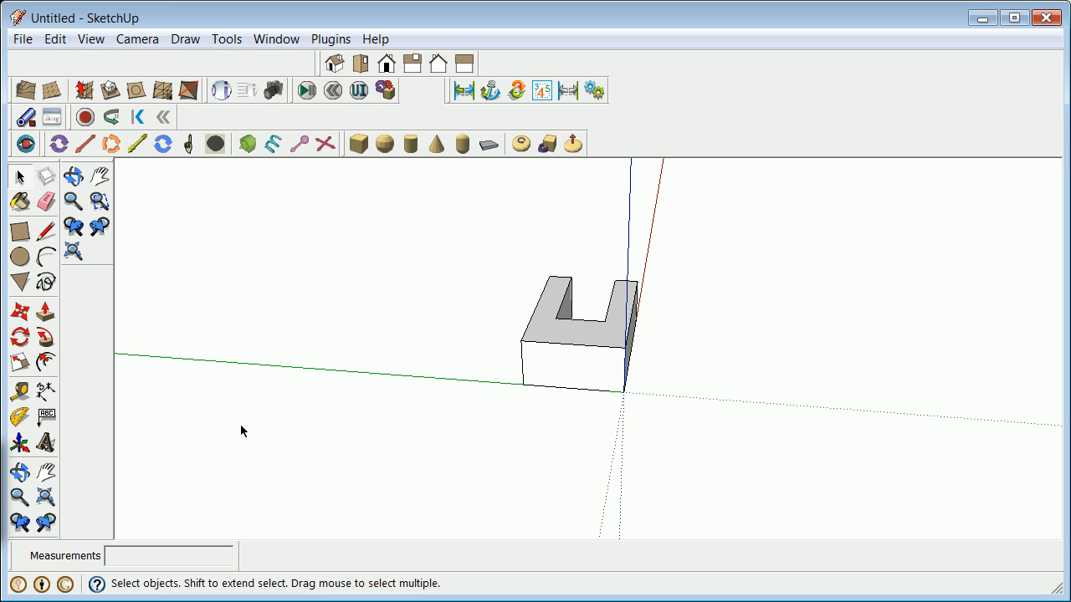
{"action": "left_click", "coordinate": [20, 231]}
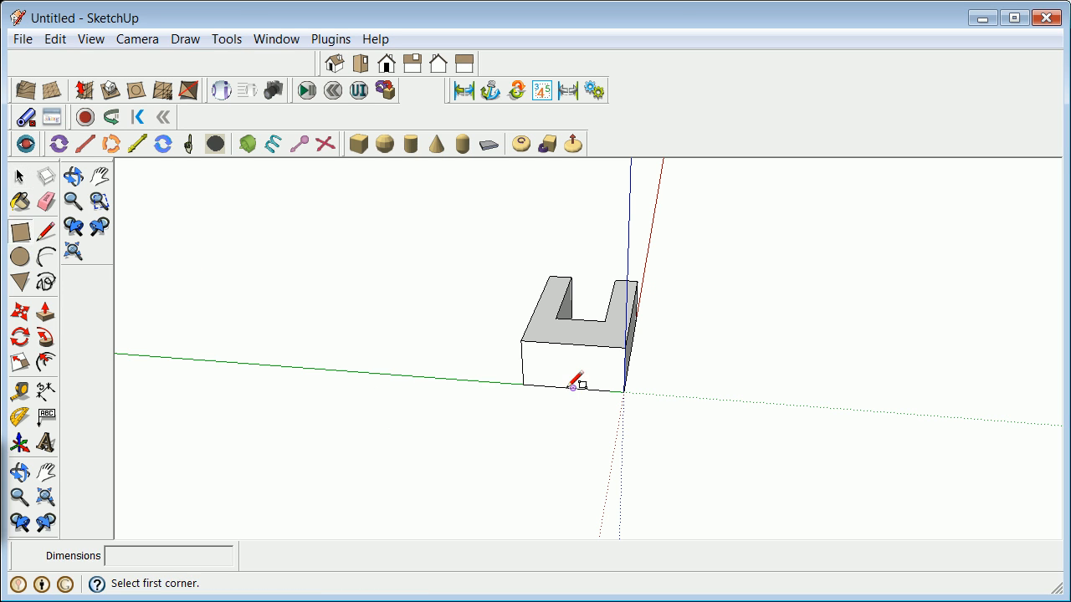
{"action": "left_click", "coordinate": [523, 385]}
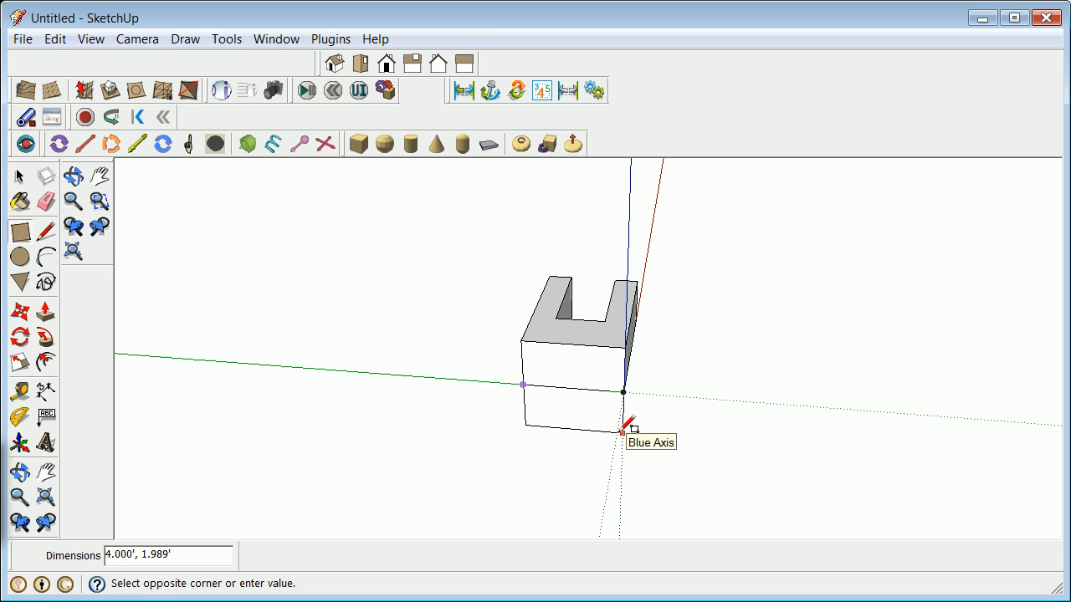
{"action": "type", "text": "4,2"}
{"action": "key", "text": "Return"}
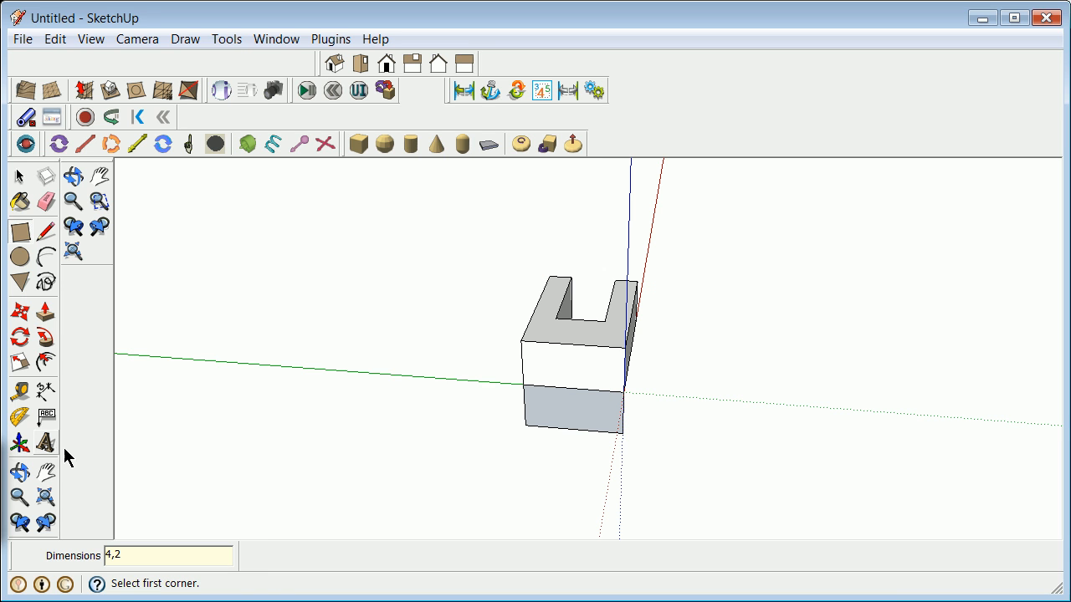
Rotate a copy of the hanging rectangle 90 degrees about the block's bottom edge so it lies flat, pointing away from the block.
{"action": "left_click", "coordinate": [19, 473]}
{"action": "left_click_drag", "start_coordinate": [605, 452], "coordinate": [309, 337]}
{"action": "left_click", "coordinate": [20, 176]}
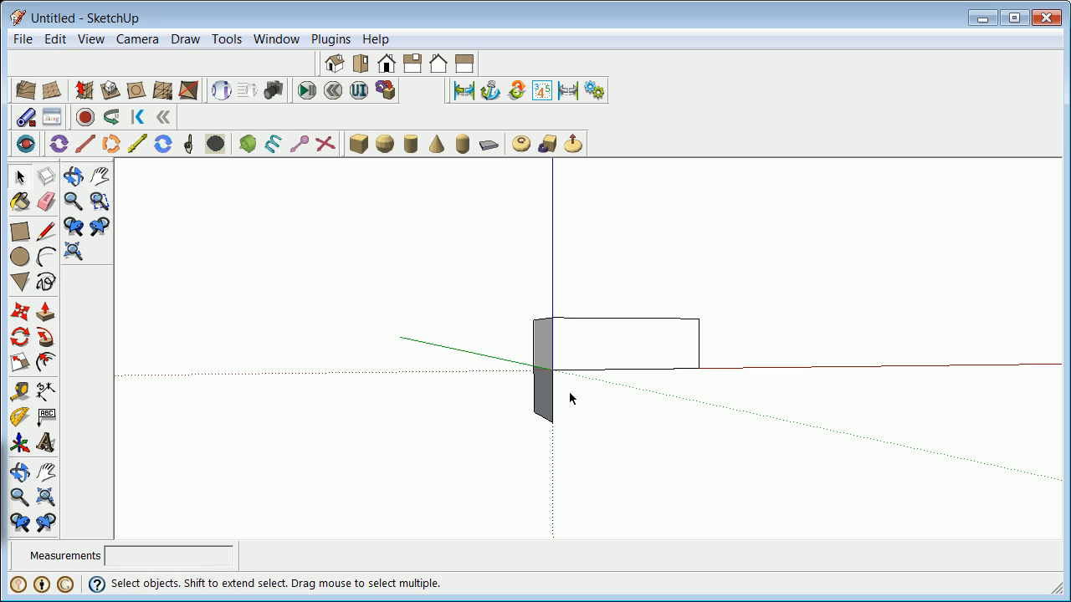
{"action": "left_click_drag", "start_coordinate": [533, 411], "coordinate": [478, 432]}
{"action": "left_click", "coordinate": [20, 339]}
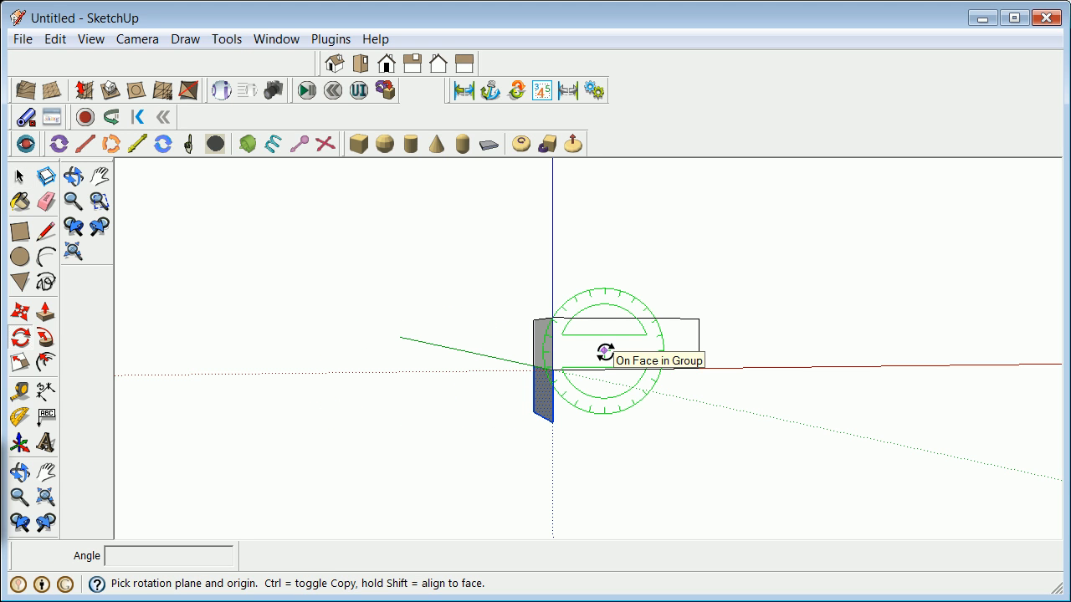
{"action": "left_click", "coordinate": [551, 375]}
{"action": "left_click", "coordinate": [559, 372]}
{"action": "left_click", "coordinate": [560, 430]}
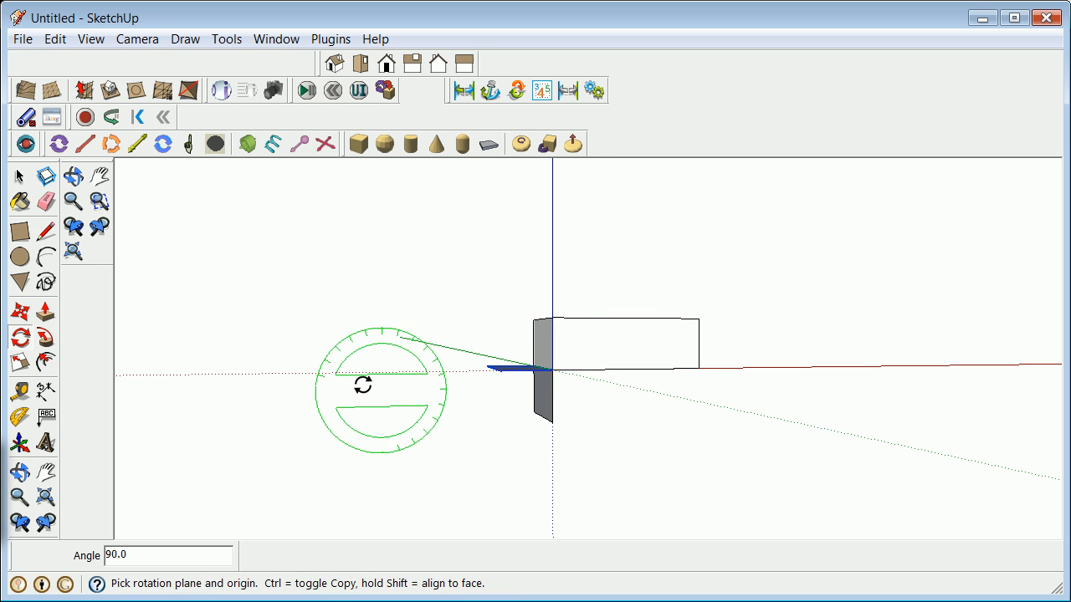
{"action": "left_click", "coordinate": [19, 177]}
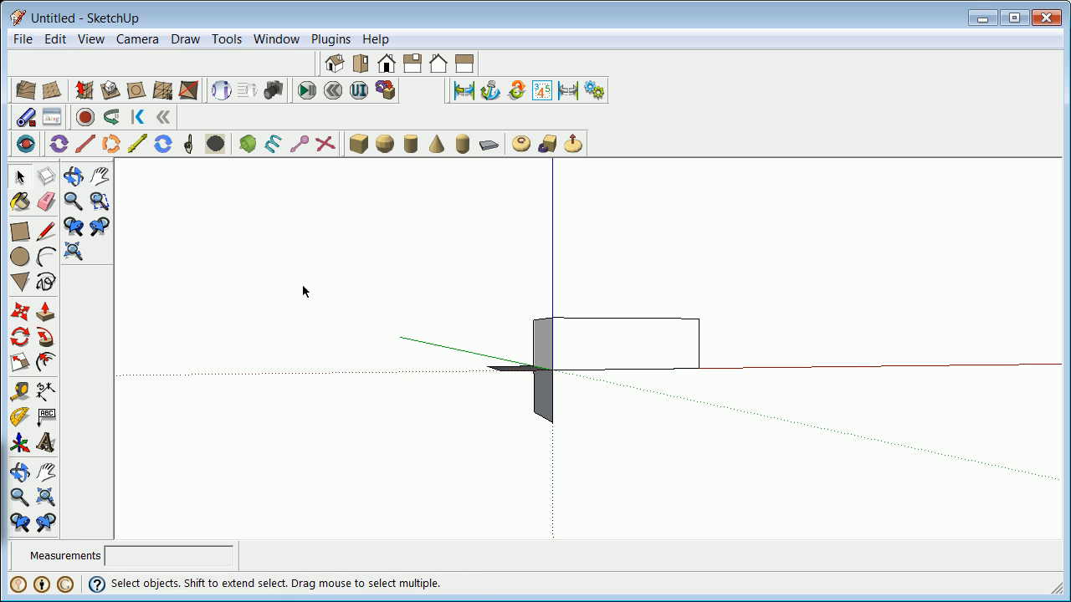
Push/Pull the flat rectangle behind the block's closed end upward by 5 feet.
{"action": "scroll", "coordinate": [478, 373], "scroll_direction": "down", "scroll_amount": 1}
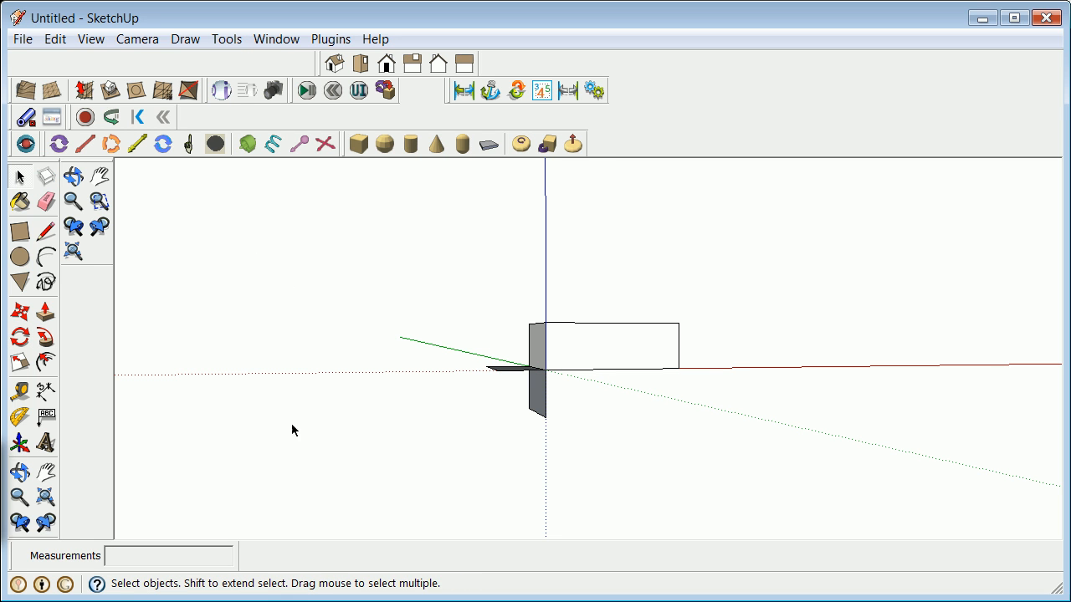
{"action": "left_click", "coordinate": [28, 472]}
{"action": "left_click_drag", "start_coordinate": [385, 431], "coordinate": [708, 402]}
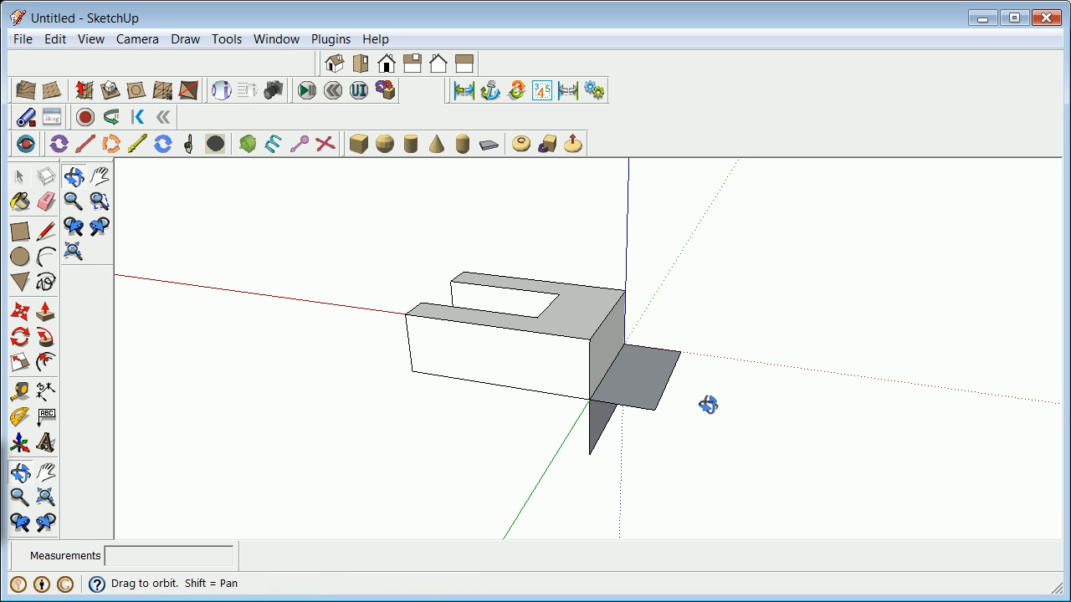
{"action": "left_click", "coordinate": [45, 312]}
{"action": "left_click_drag", "start_coordinate": [631, 383], "coordinate": [633, 269]}
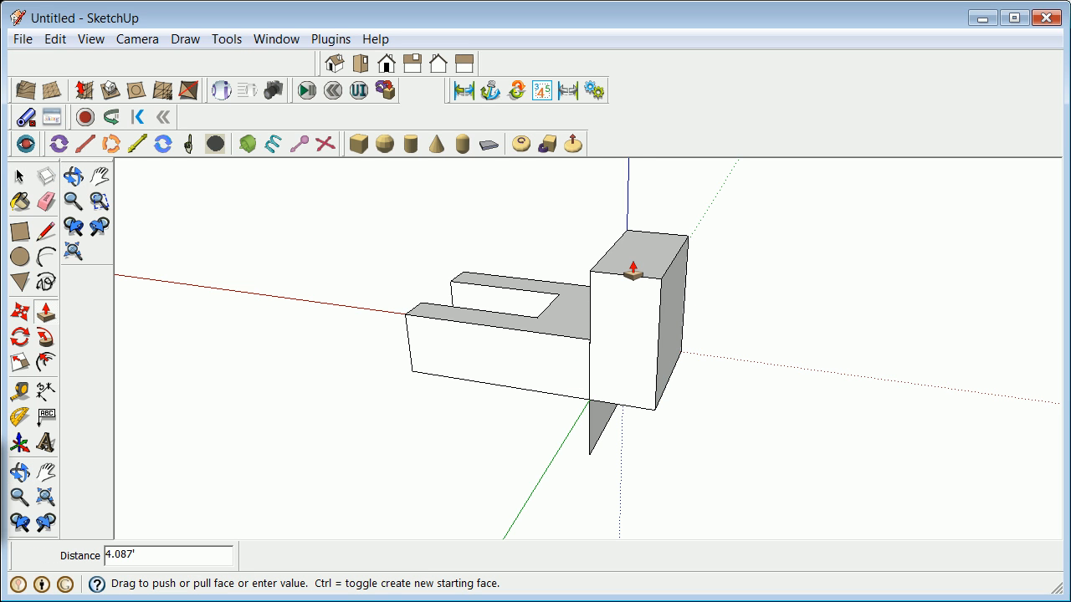
{"action": "type", "text": "5"}
{"action": "key", "text": "Return"}
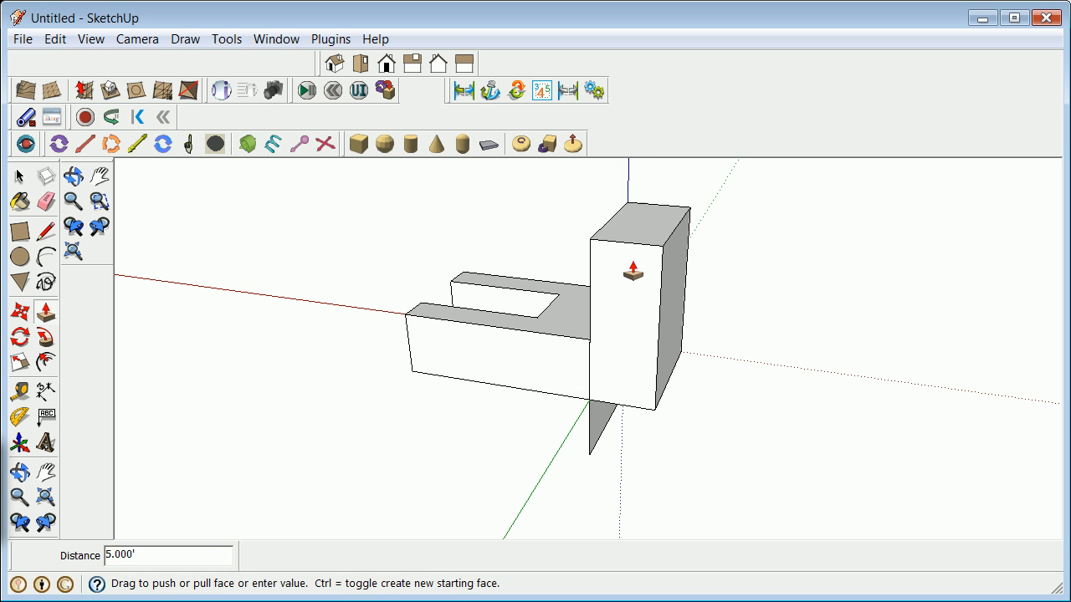
Erase the vertical rectangle hanging below the ground plane.
{"action": "left_click", "coordinate": [20, 472]}
{"action": "left_click_drag", "start_coordinate": [565, 462], "coordinate": [441, 329]}
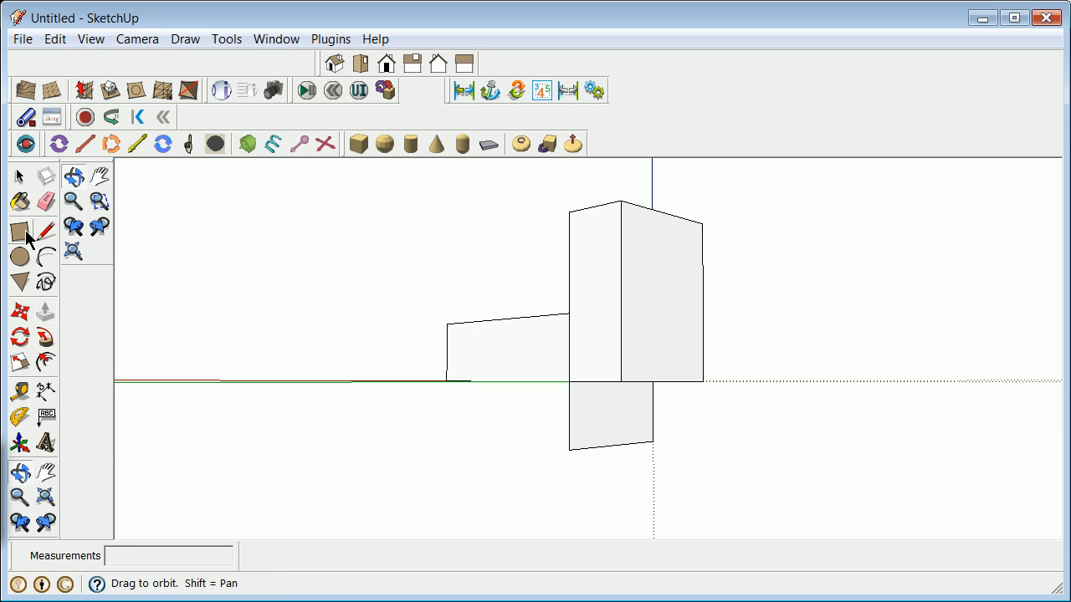
{"action": "left_click", "coordinate": [20, 177]}
{"action": "left_click_drag", "start_coordinate": [716, 417], "coordinate": [519, 461]}
{"action": "right_click", "coordinate": [610, 419]}
{"action": "left_click", "coordinate": [648, 444]}
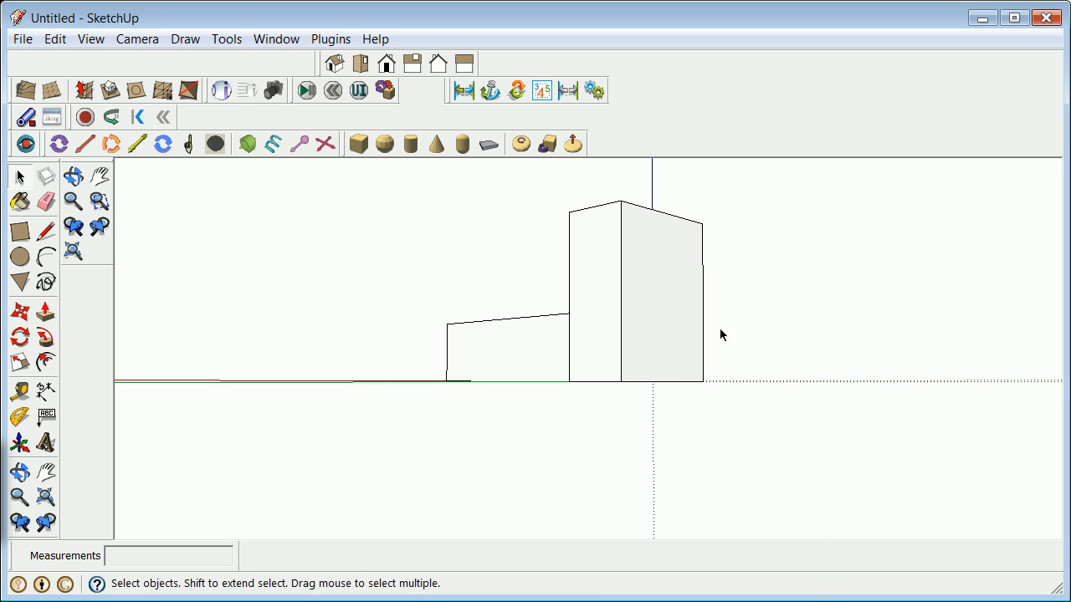
Draw a diagonal line from the tall block's outer upper corner past the opposite vertical edge, using relative coordinates for the end point.
{"action": "left_click", "coordinate": [20, 473]}
{"action": "left_click_drag", "start_coordinate": [586, 360], "coordinate": [639, 410]}
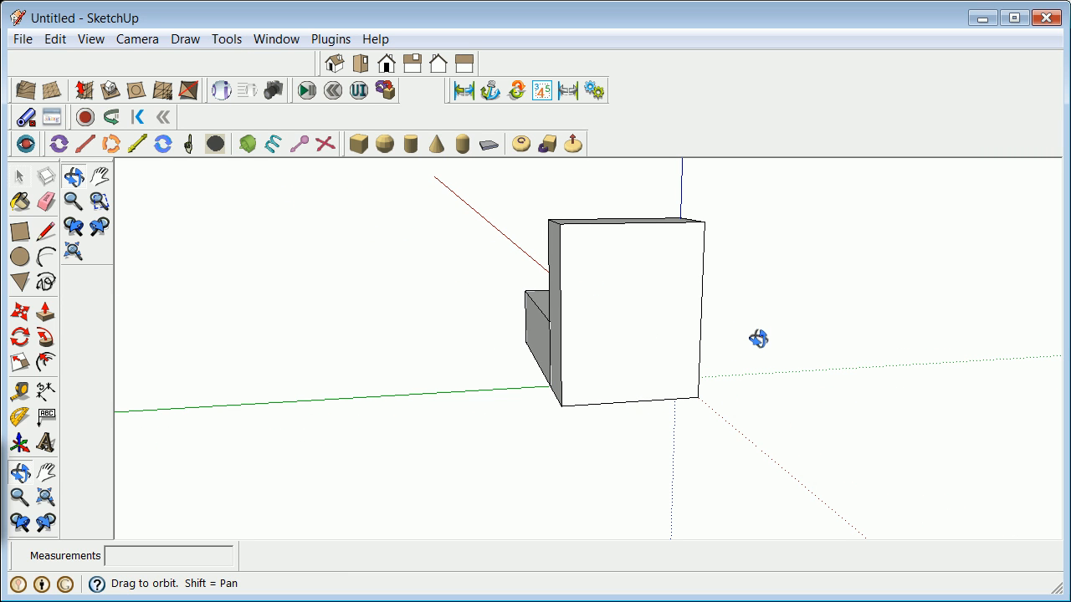
{"action": "scroll", "coordinate": [563, 241], "scroll_direction": "up", "scroll_amount": 2}
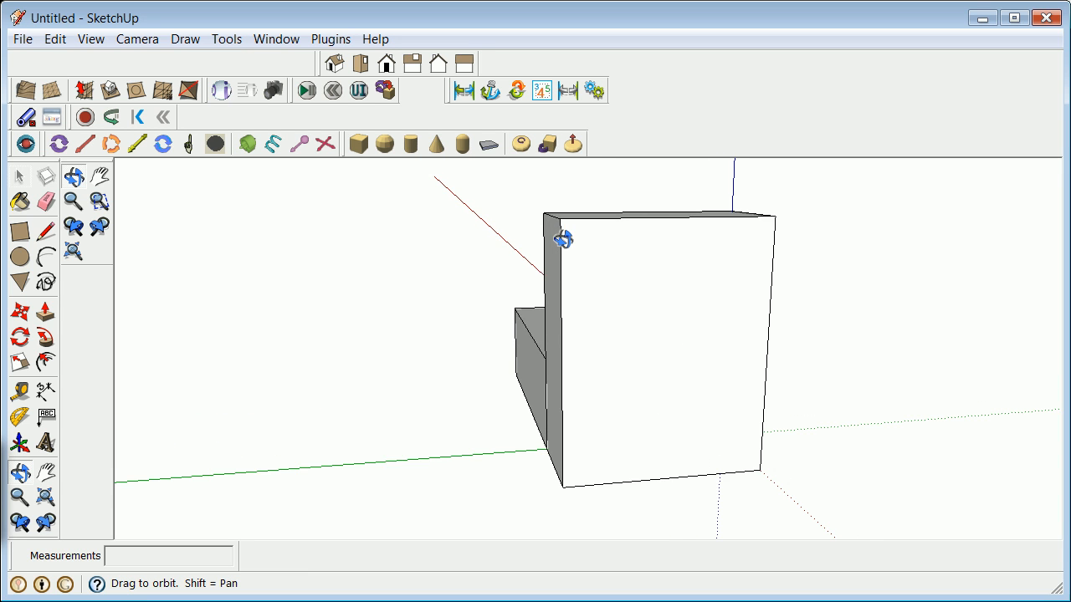
{"action": "scroll", "coordinate": [563, 240], "scroll_direction": "down", "scroll_amount": 4}
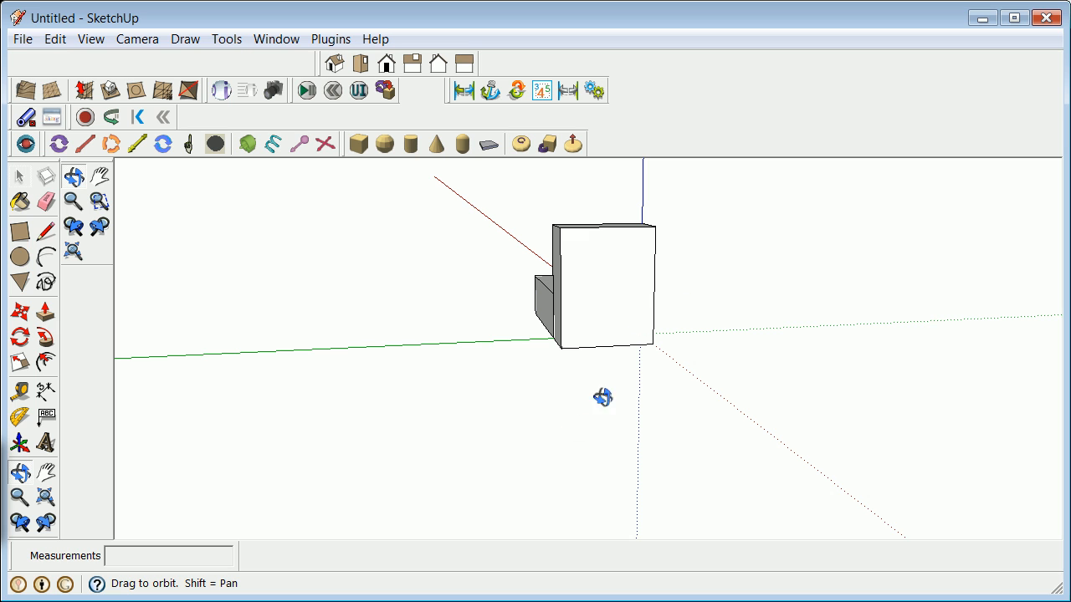
{"action": "left_click", "coordinate": [46, 231]}
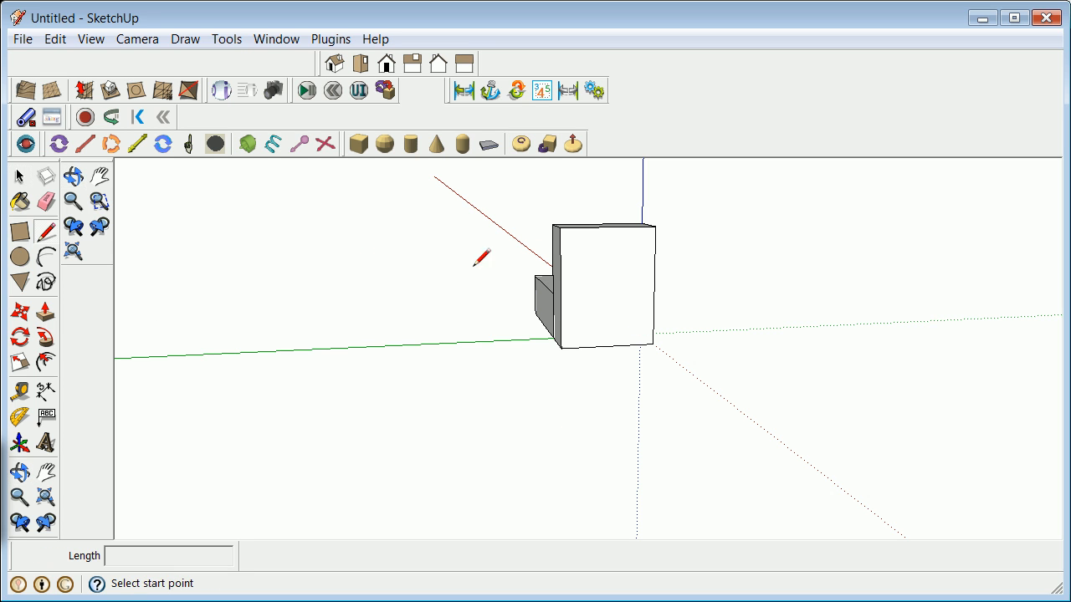
{"action": "left_click", "coordinate": [560, 227]}
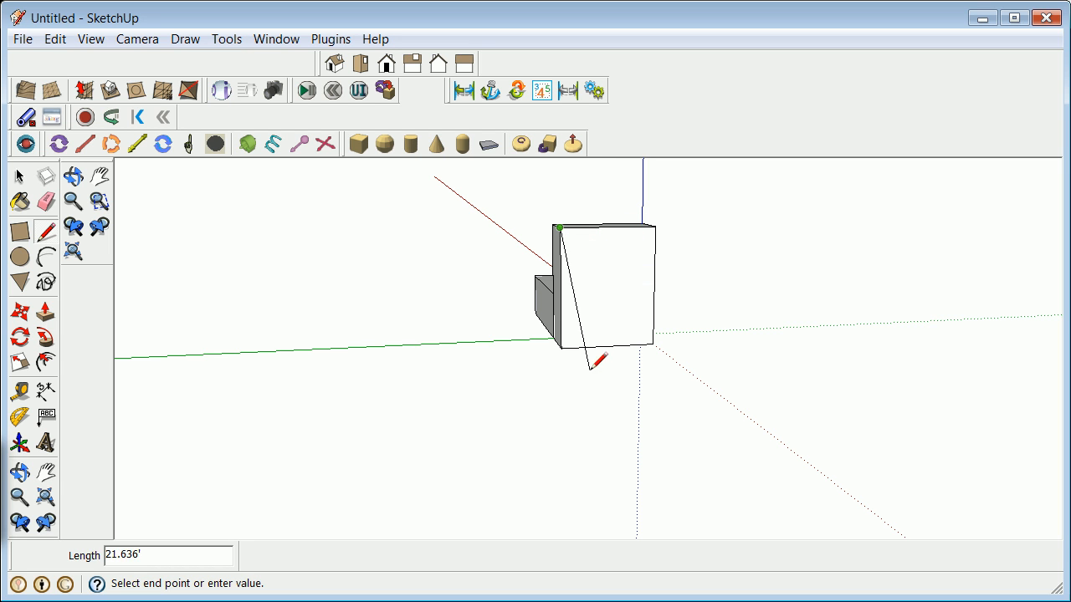
{"action": "scroll", "coordinate": [586, 330], "scroll_direction": "up", "scroll_amount": 3}
{"action": "scroll", "coordinate": [584, 334], "scroll_direction": "down", "scroll_amount": 2}
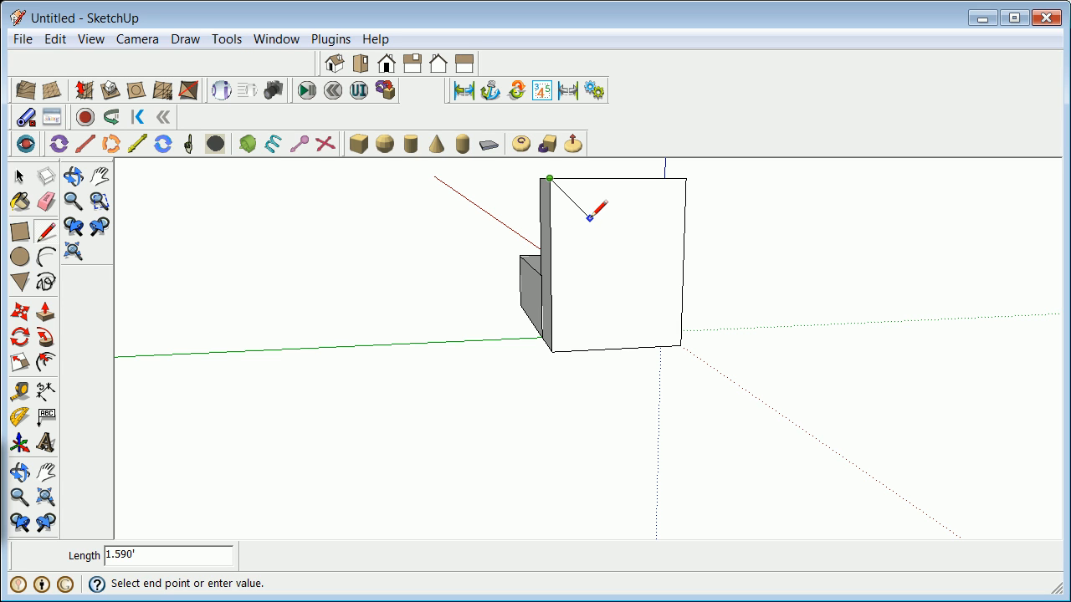
{"action": "type", "text": "<"}
{"action": "type", "text": ">"}
{"action": "key", "text": "Return"}
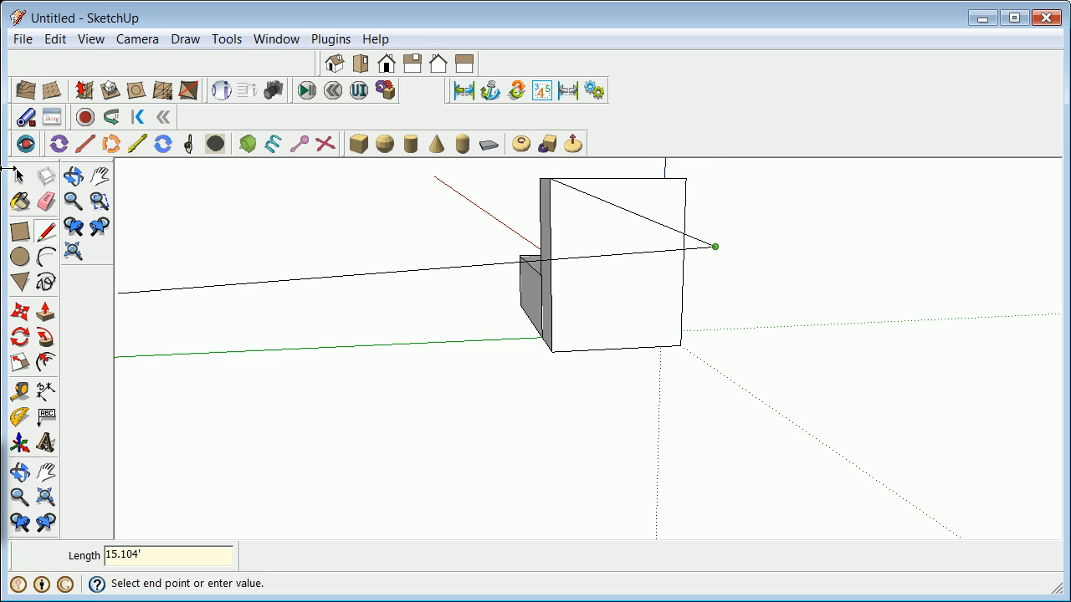
{"action": "left_click", "coordinate": [19, 175]}
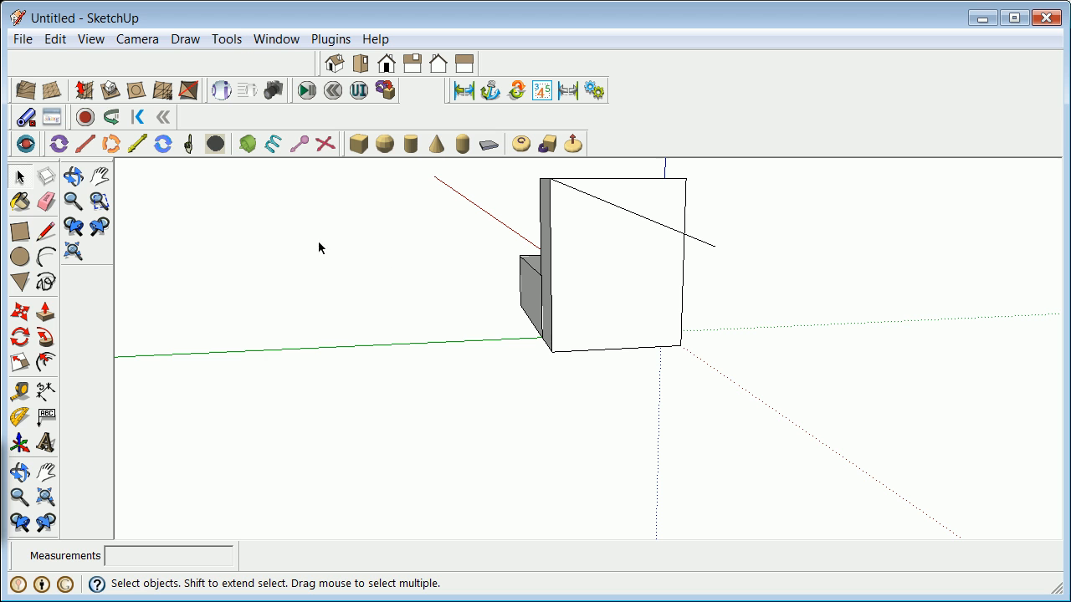
Erase both segments of the diagonal line crossing the tall block's outer face.
{"action": "left_click", "coordinate": [20, 473]}
{"action": "left_click_drag", "start_coordinate": [528, 376], "coordinate": [591, 397]}
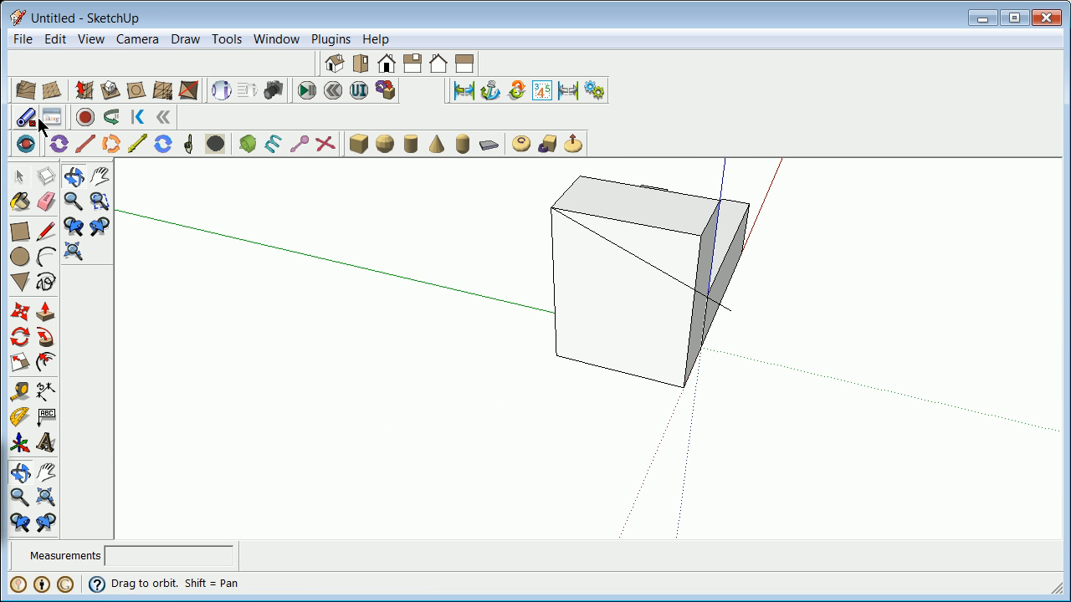
{"action": "left_click", "coordinate": [20, 176]}
{"action": "left_click", "coordinate": [675, 282]}
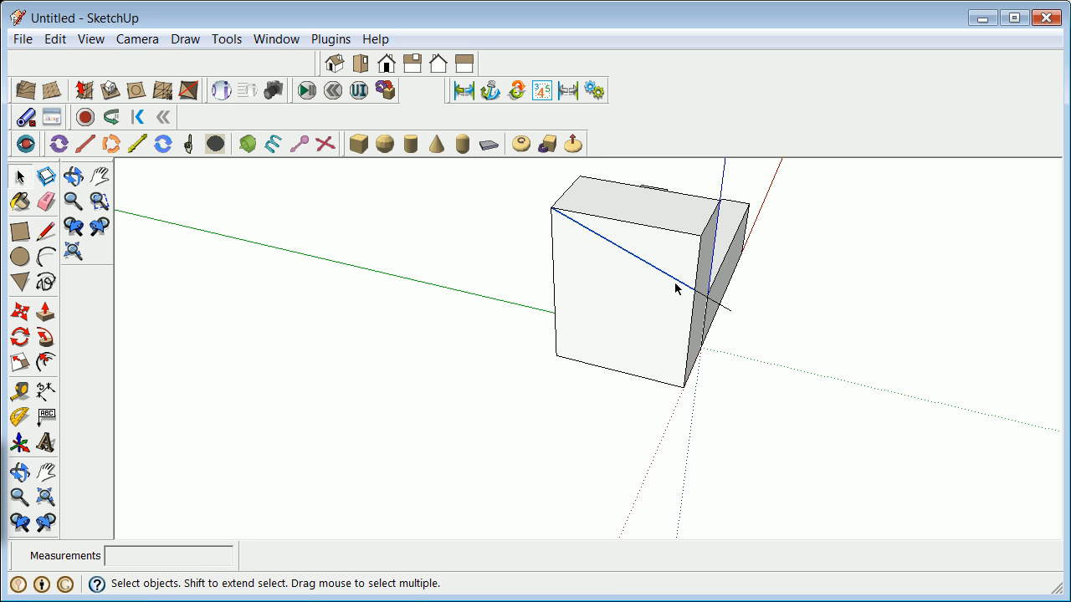
{"action": "right_click", "coordinate": [676, 283]}
{"action": "left_click", "coordinate": [698, 313]}
{"action": "right_click", "coordinate": [719, 312]}
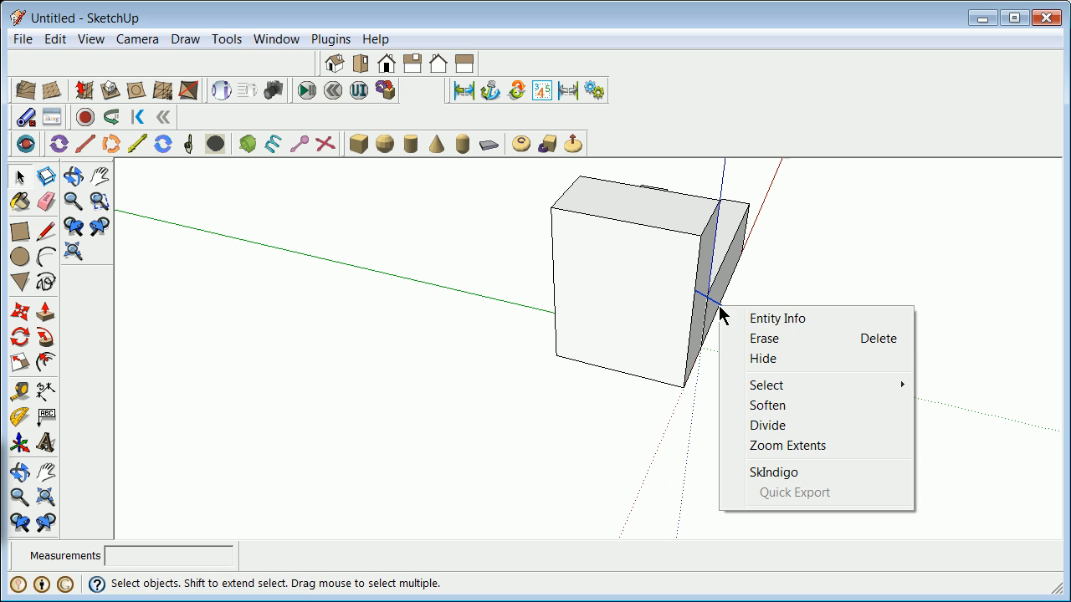
{"action": "left_click", "coordinate": [756, 339]}
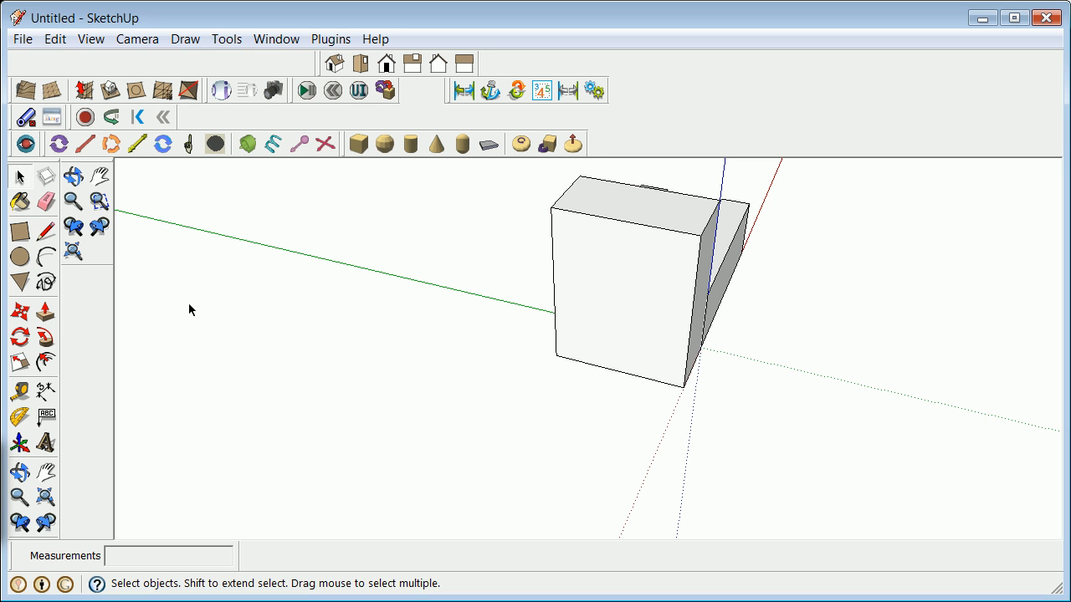
Copy the tall block's vertical edge 2 feet across its outer face, away from the corner on the green axis side.
{"action": "left_click", "coordinate": [554, 273]}
{"action": "left_click", "coordinate": [21, 311]}
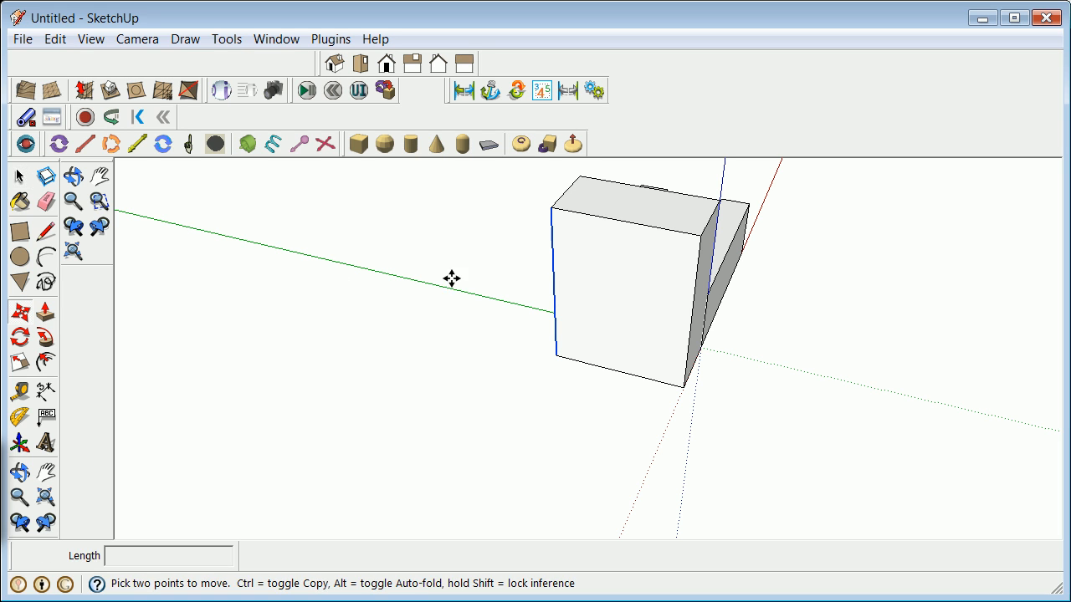
{"action": "left_click", "coordinate": [553, 267]}
{"action": "key", "text": "ctrl"}
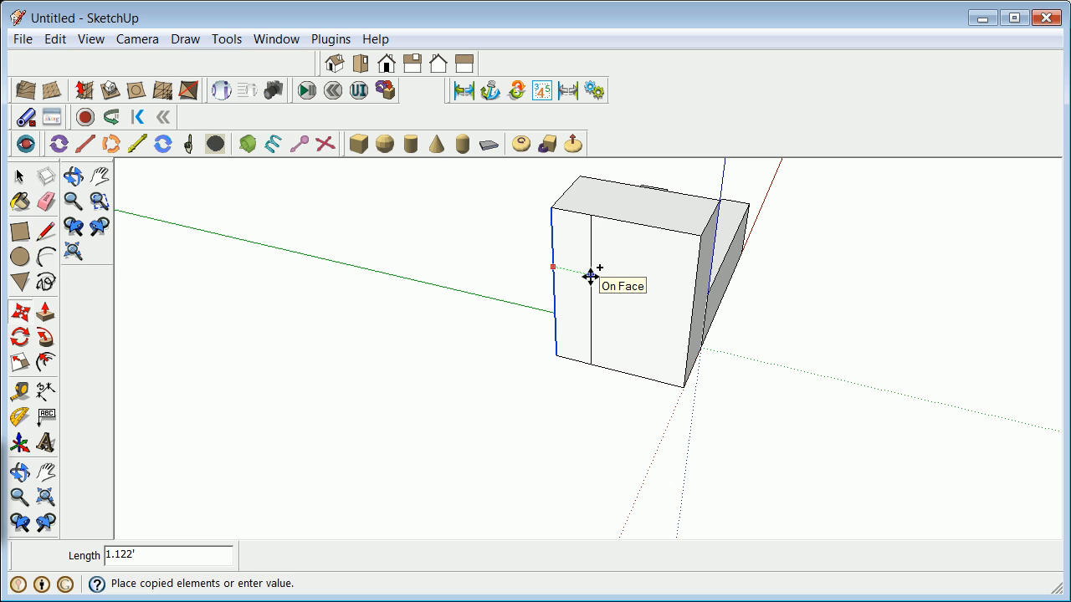
{"action": "type", "text": "2"}
{"action": "key", "text": "Return"}
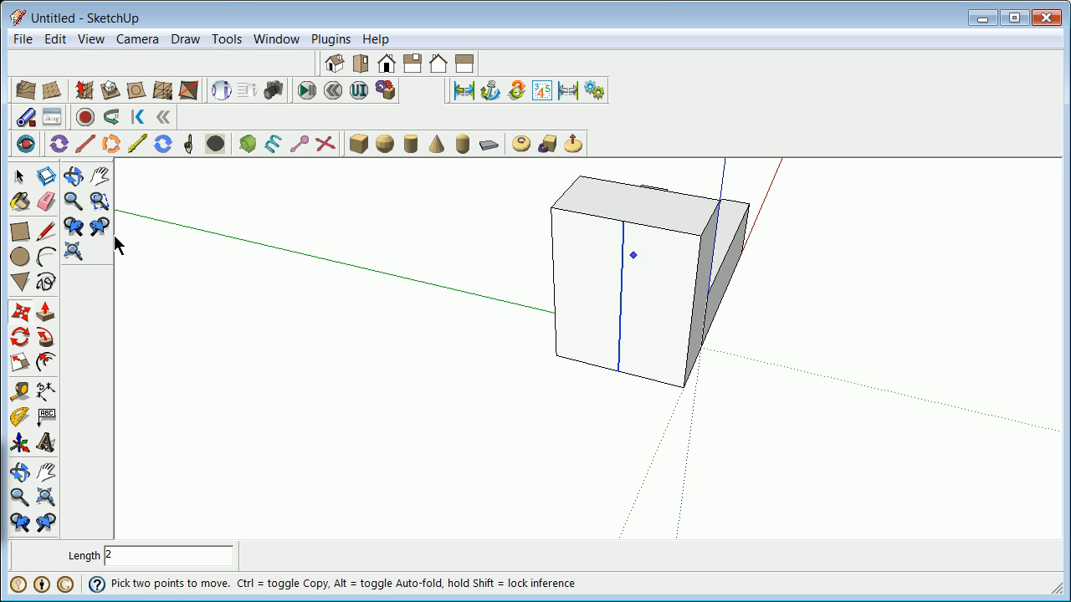
Copy the upper edge segment between the new vertical line and the far corner 2 feet down the outer face.
{"action": "left_click", "coordinate": [27, 178]}
{"action": "left_click", "coordinate": [695, 235]}
{"action": "left_click", "coordinate": [20, 313]}
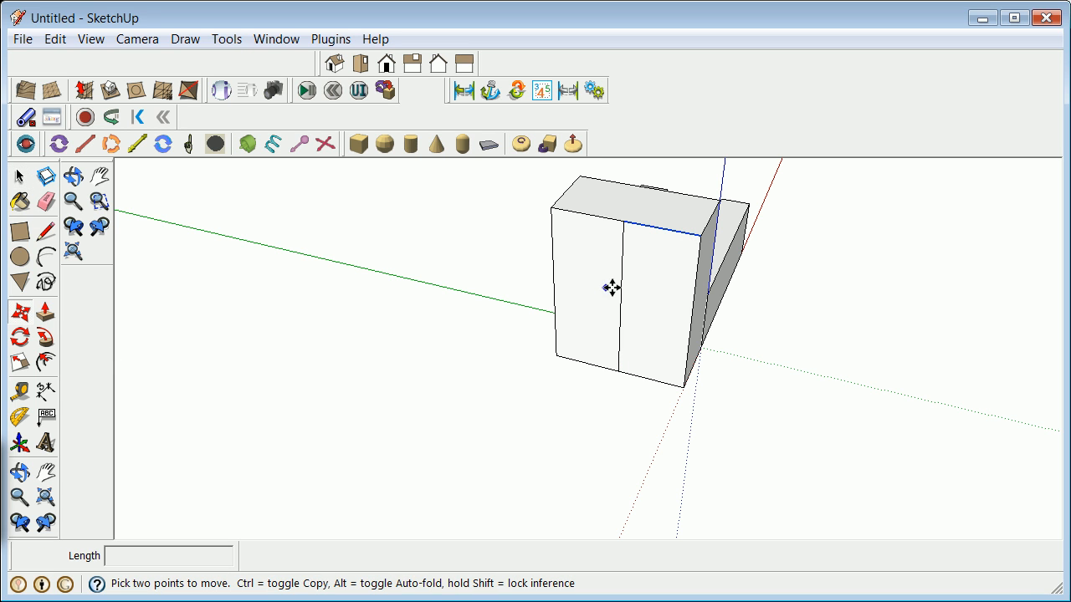
{"action": "left_click", "coordinate": [687, 231]}
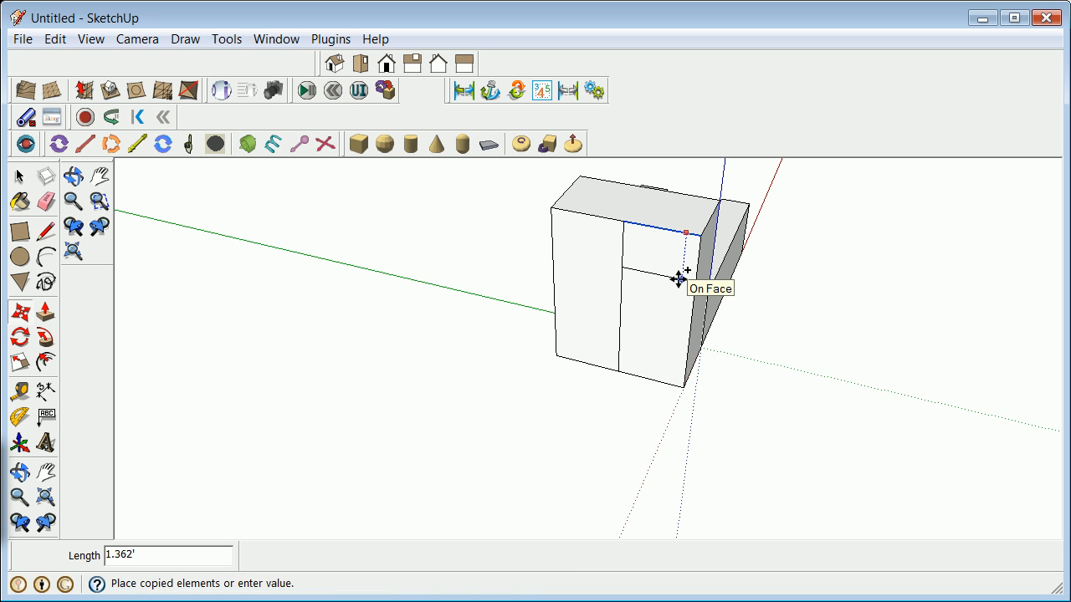
{"action": "key", "text": "Return"}
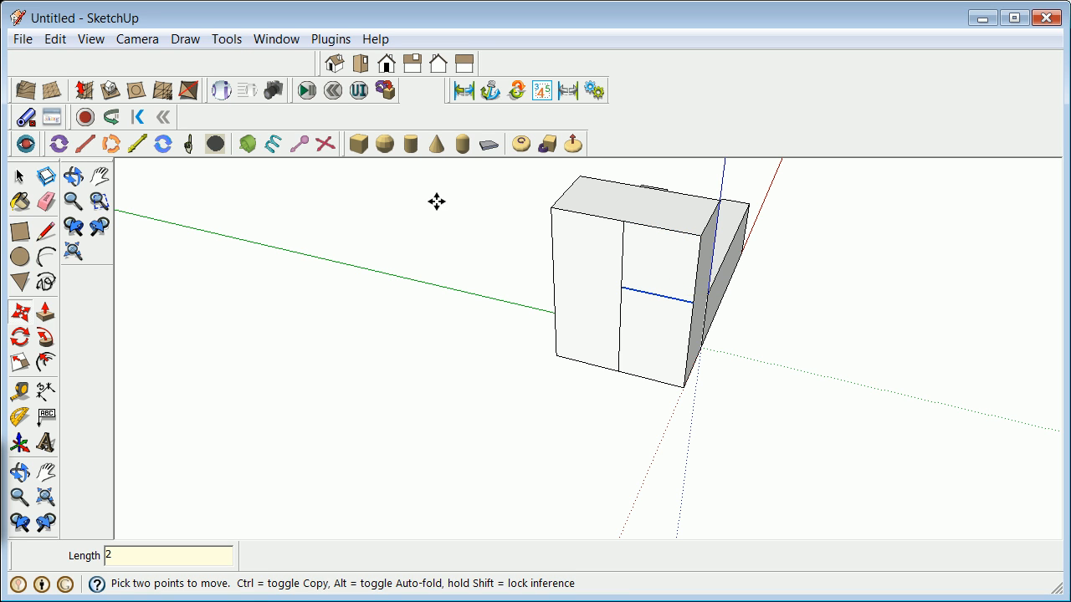
Draw a diagonal line from the vertical line's upper end to where the horizontal line meets the block's side edge.
{"action": "left_click", "coordinate": [44, 230]}
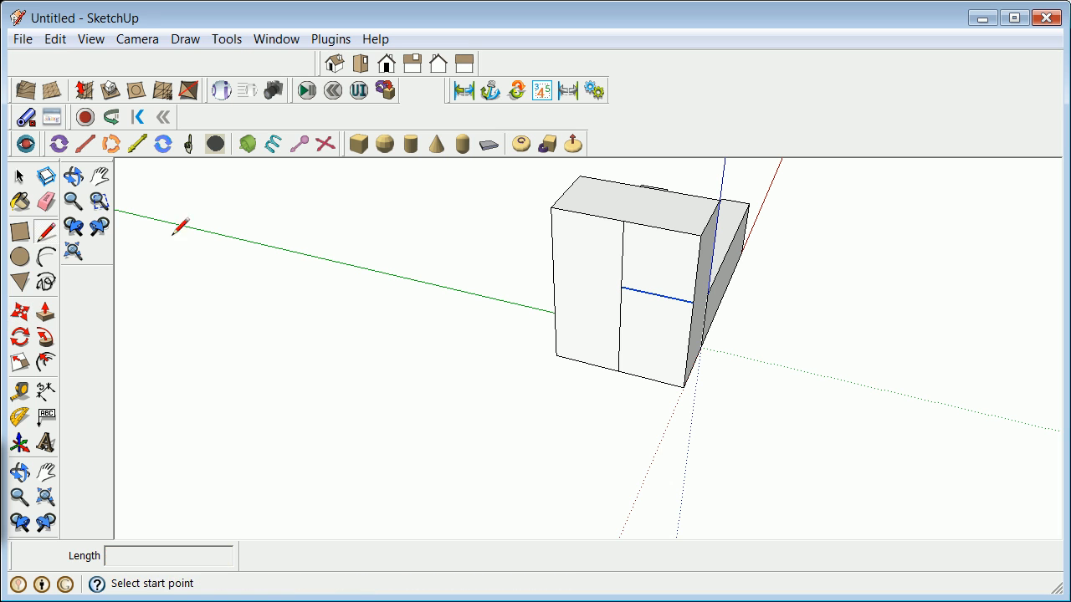
{"action": "left_click", "coordinate": [624, 222]}
{"action": "left_click", "coordinate": [692, 301]}
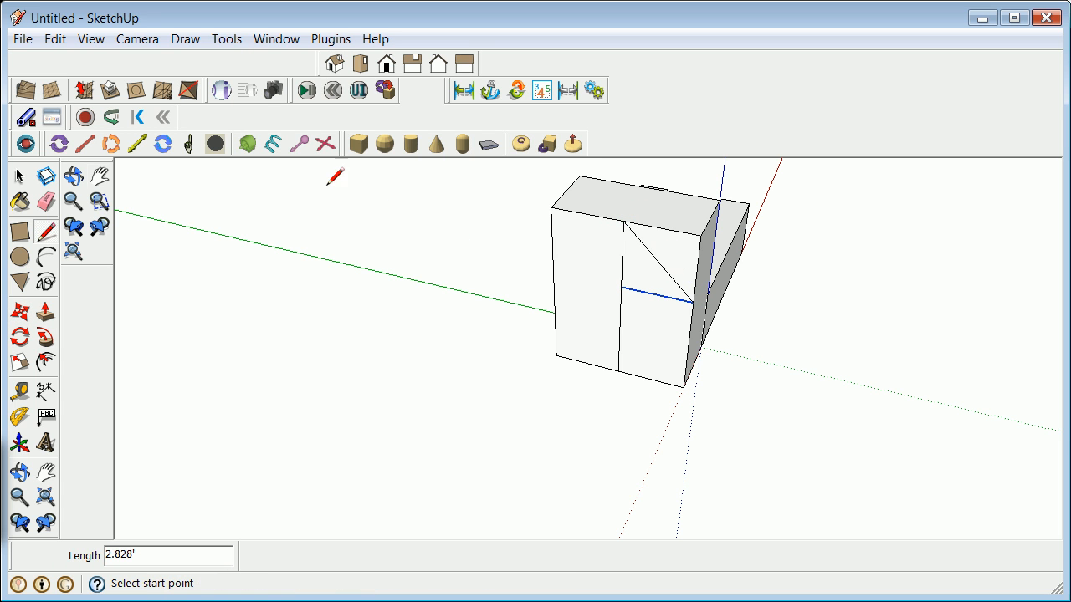
Erase the vertical and horizontal helper lines on the outer face, keeping only the diagonal.
{"action": "left_click", "coordinate": [20, 176]}
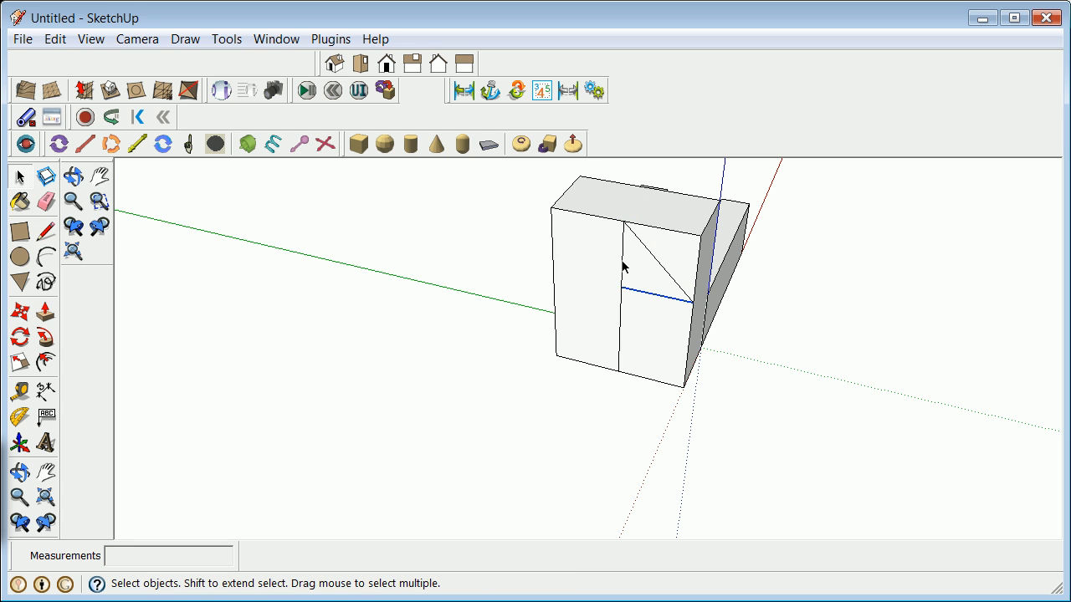
{"action": "right_click", "coordinate": [620, 267]}
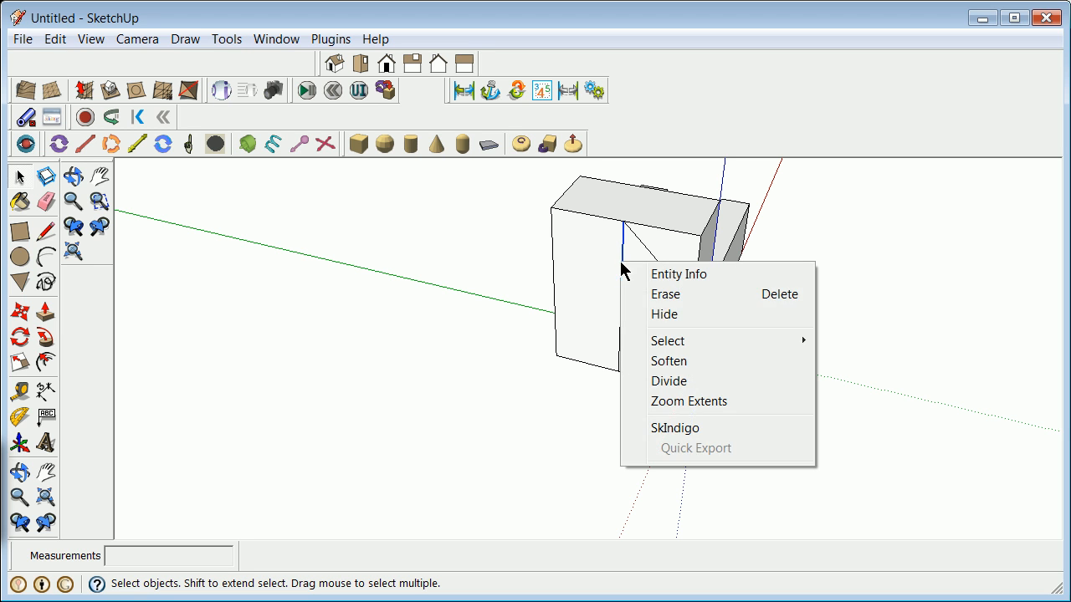
{"action": "left_click", "coordinate": [662, 297]}
{"action": "left_click", "coordinate": [652, 299]}
{"action": "right_click", "coordinate": [655, 297]}
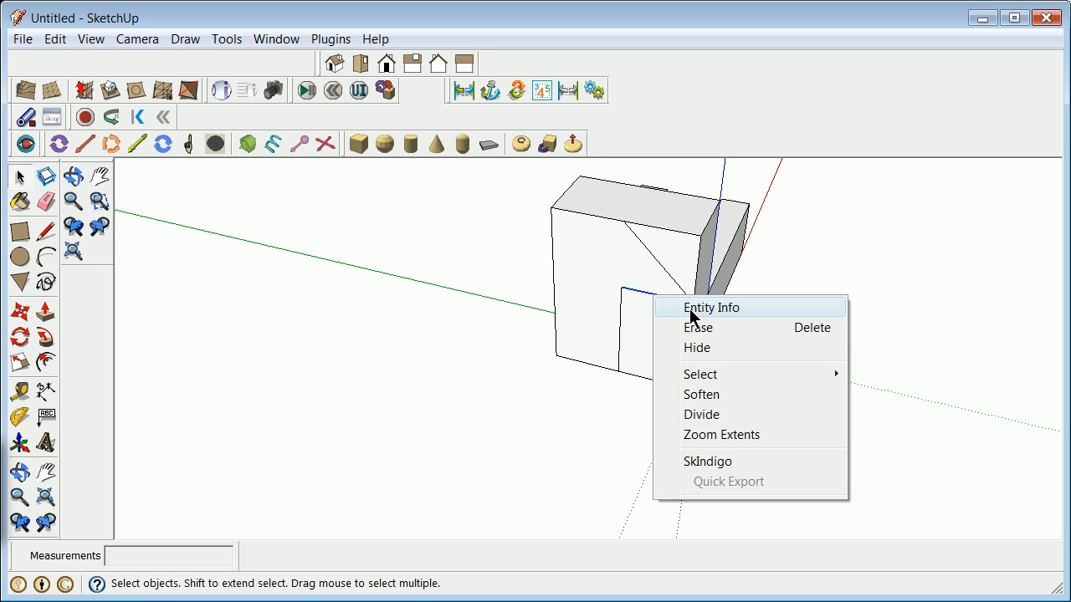
{"action": "left_click", "coordinate": [706, 328]}
{"action": "left_click", "coordinate": [620, 324]}
{"action": "right_click", "coordinate": [620, 322]}
{"action": "left_click", "coordinate": [674, 353]}
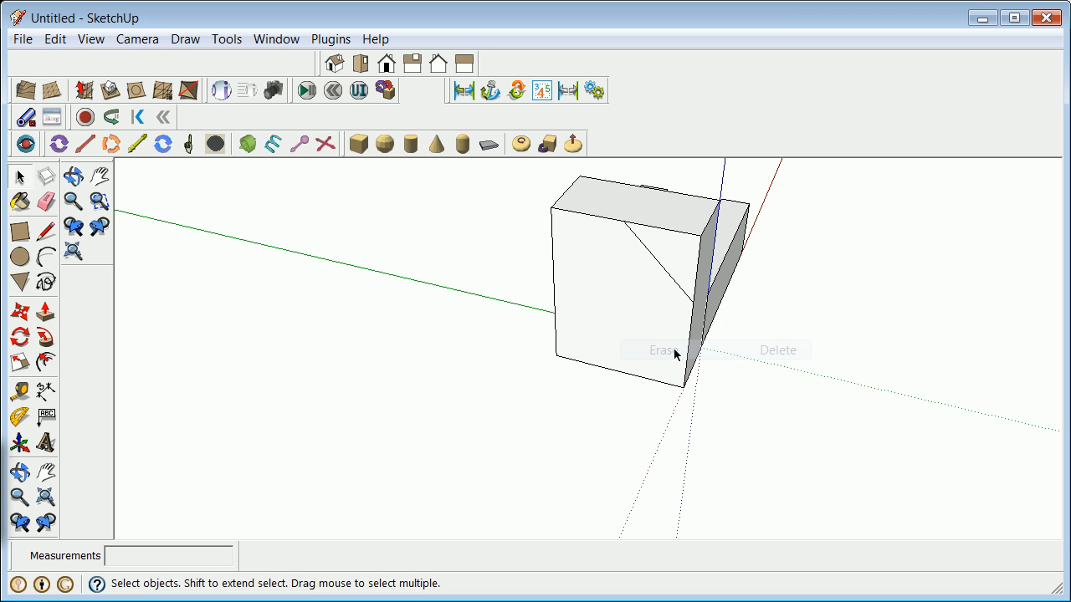
Push/Pull the triangular corner face 2 feet through the tall block to cut a chamfer.
{"action": "left_click", "coordinate": [45, 316]}
{"action": "left_click_drag", "start_coordinate": [677, 256], "coordinate": [729, 219]}
{"action": "left_click", "coordinate": [729, 219]}
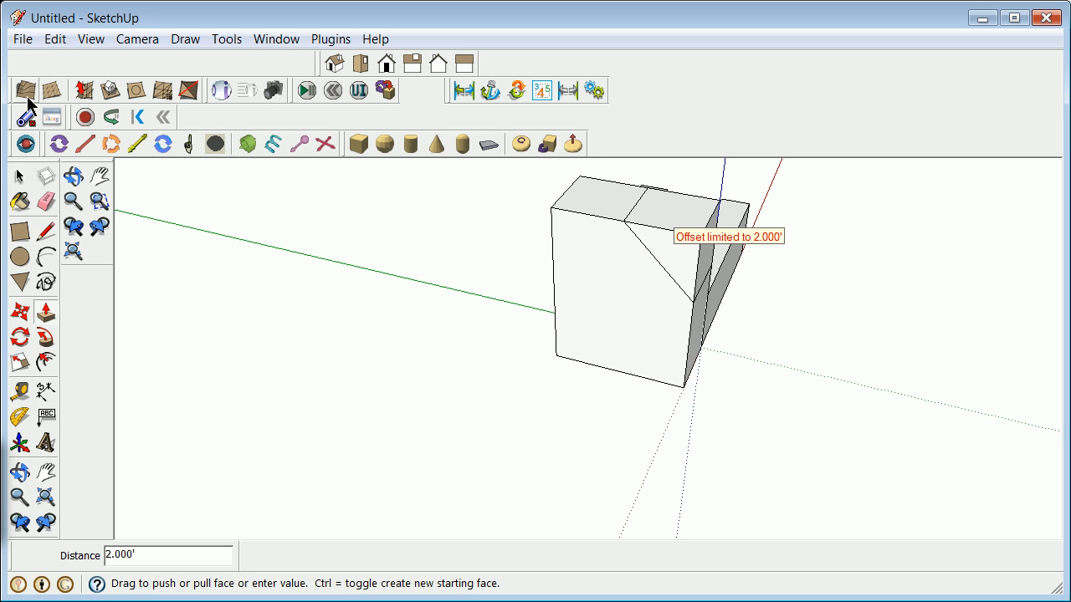
{"action": "left_click", "coordinate": [20, 177]}
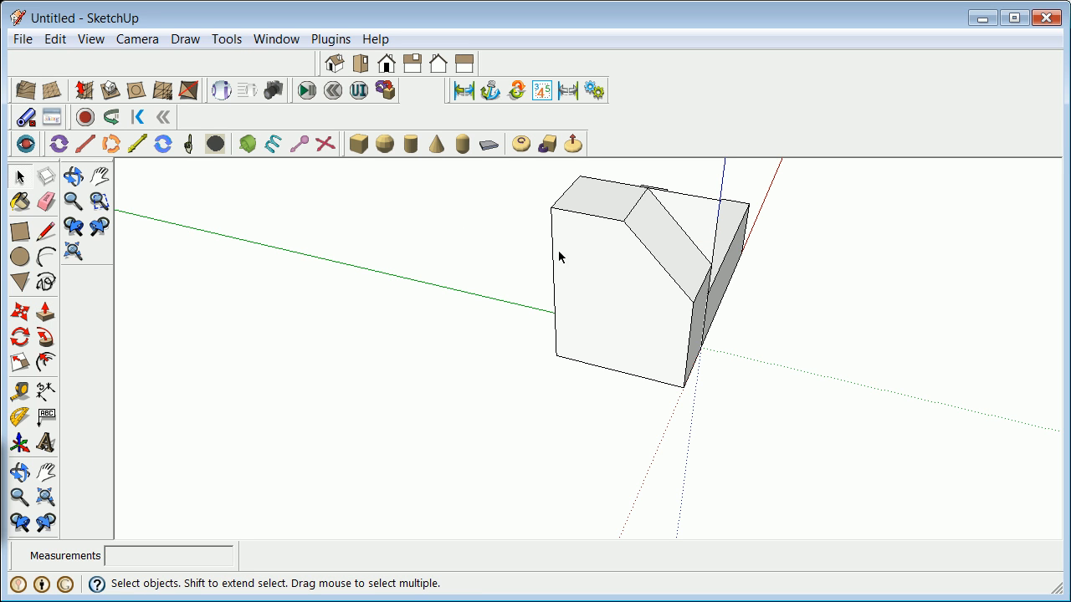
Erase the leftover triangular face beside the chamfer on the tall block's inner side.
{"action": "left_click", "coordinate": [20, 473]}
{"action": "left_click_drag", "start_coordinate": [1013, 360], "coordinate": [562, 264]}
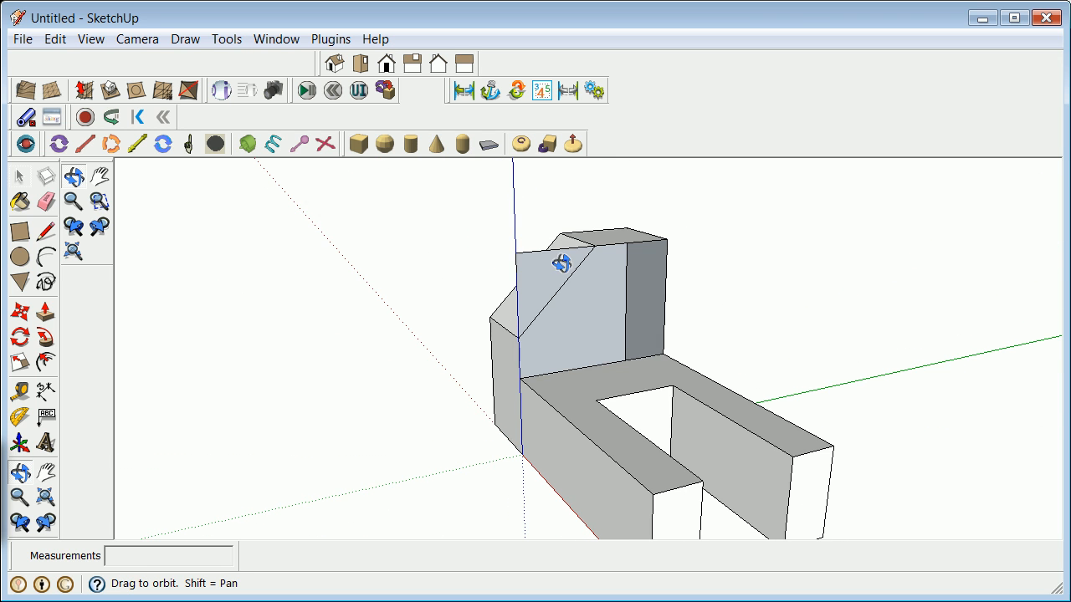
{"action": "left_click_drag", "start_coordinate": [138, 233], "coordinate": [216, 251]}
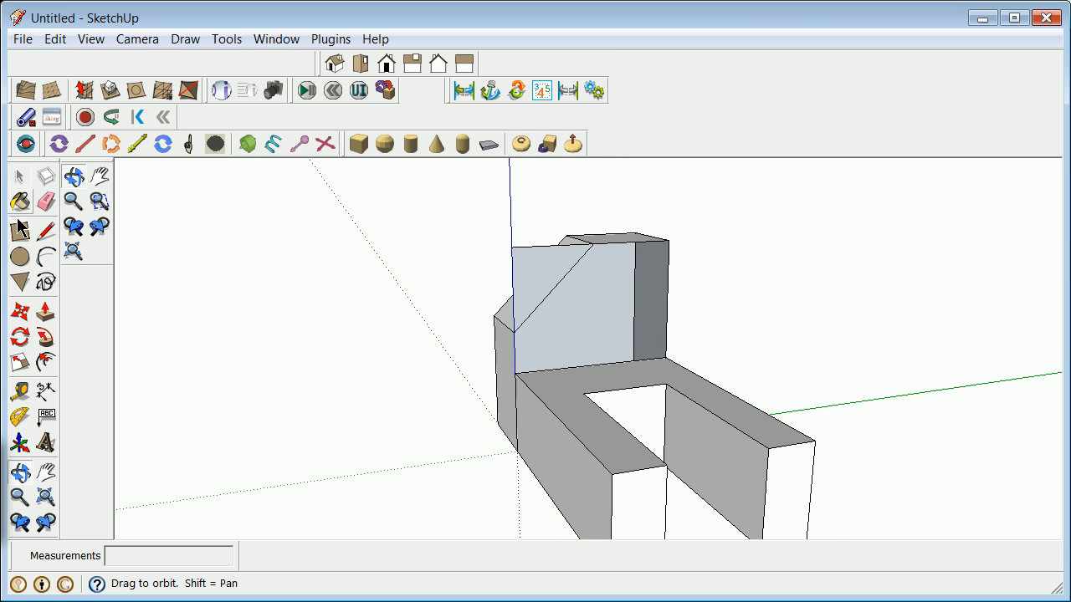
{"action": "left_click", "coordinate": [20, 177]}
{"action": "left_click", "coordinate": [519, 262]}
{"action": "right_click", "coordinate": [529, 256]}
{"action": "left_click", "coordinate": [569, 287]}
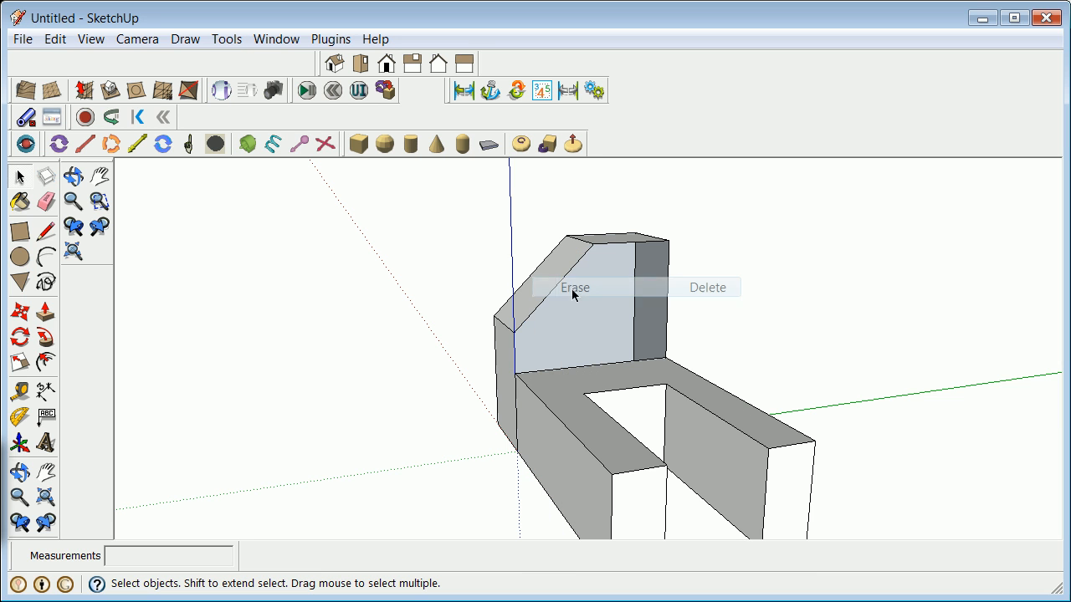
Draw a 1-foot vertical line from the U-shaped block's upper corner to the chamfer's lower corner to restore the inner face.
{"action": "left_click", "coordinate": [45, 233]}
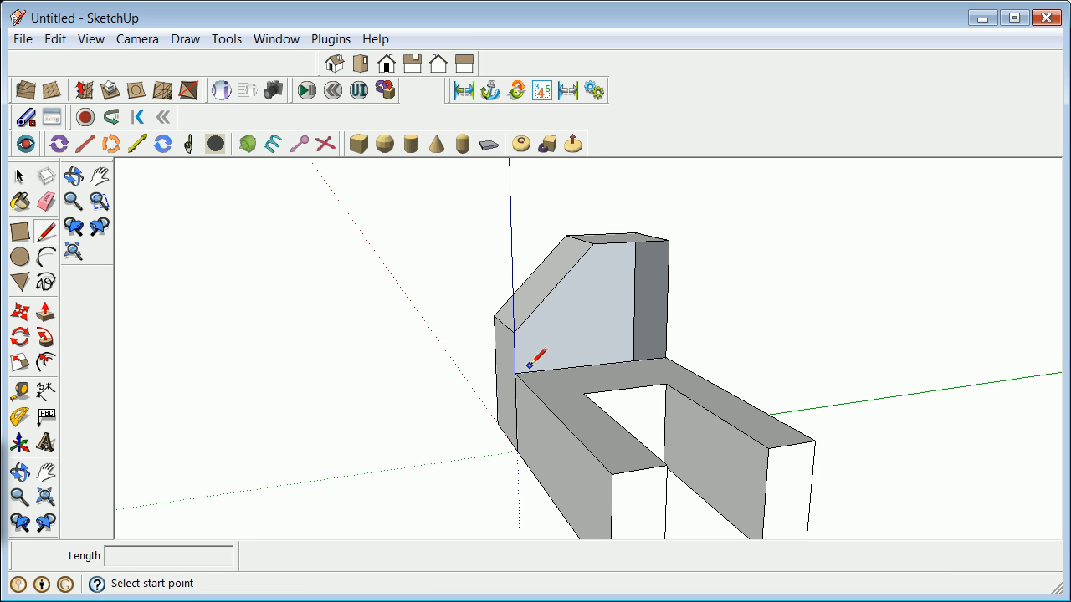
{"action": "left_click", "coordinate": [515, 374]}
{"action": "left_click", "coordinate": [517, 332]}
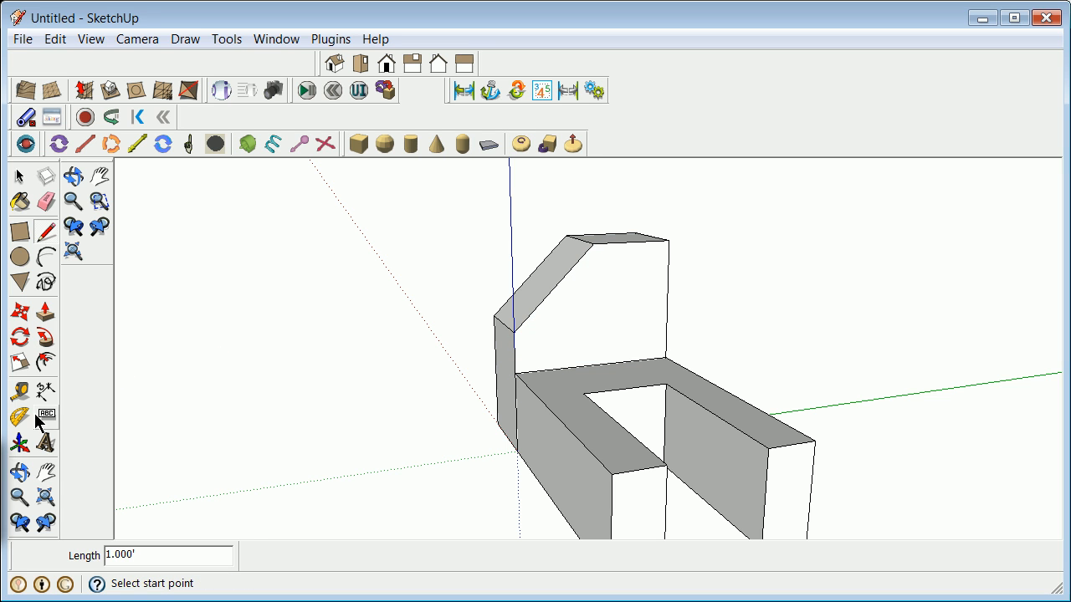
Examine the joint between the tall block and the U-shaped block and check which edges belong to each.
{"action": "left_click", "coordinate": [20, 472]}
{"action": "left_click_drag", "start_coordinate": [490, 330], "coordinate": [806, 328]}
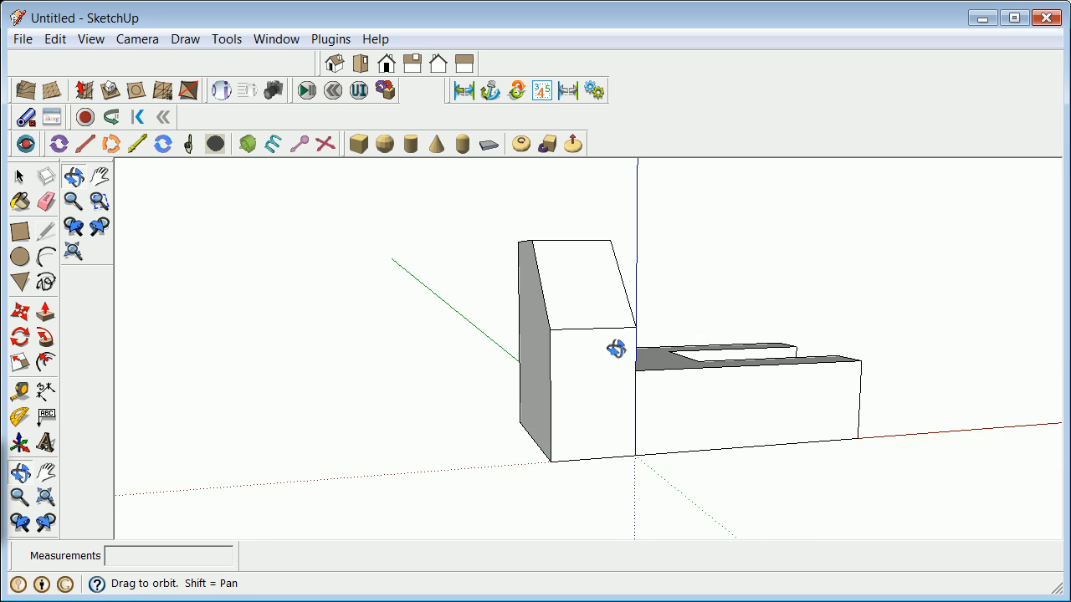
{"action": "left_click_drag", "start_coordinate": [355, 293], "coordinate": [1061, 393]}
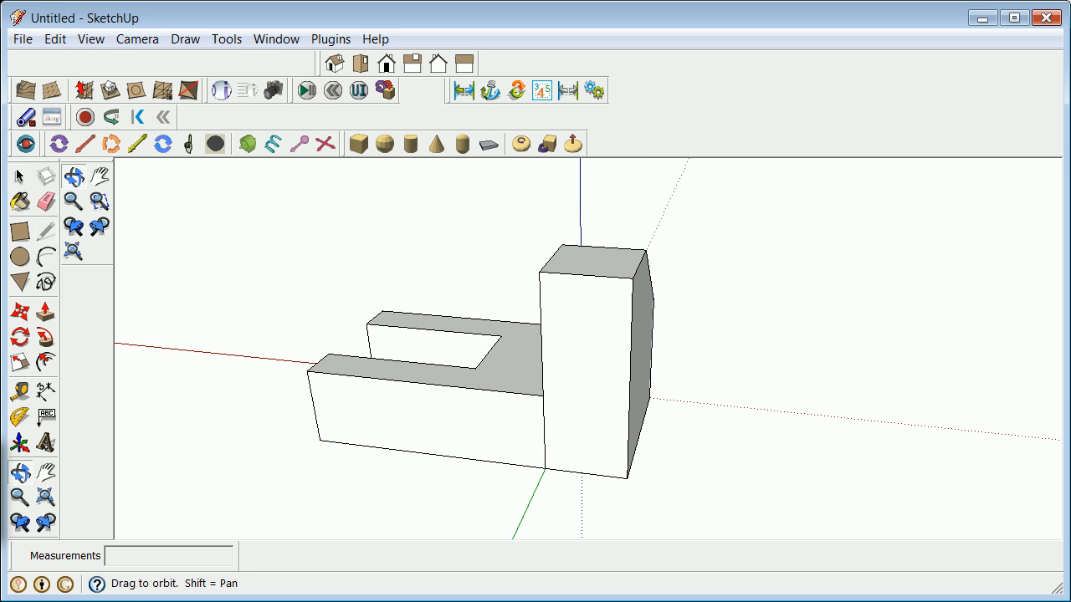
{"action": "left_click", "coordinate": [20, 178]}
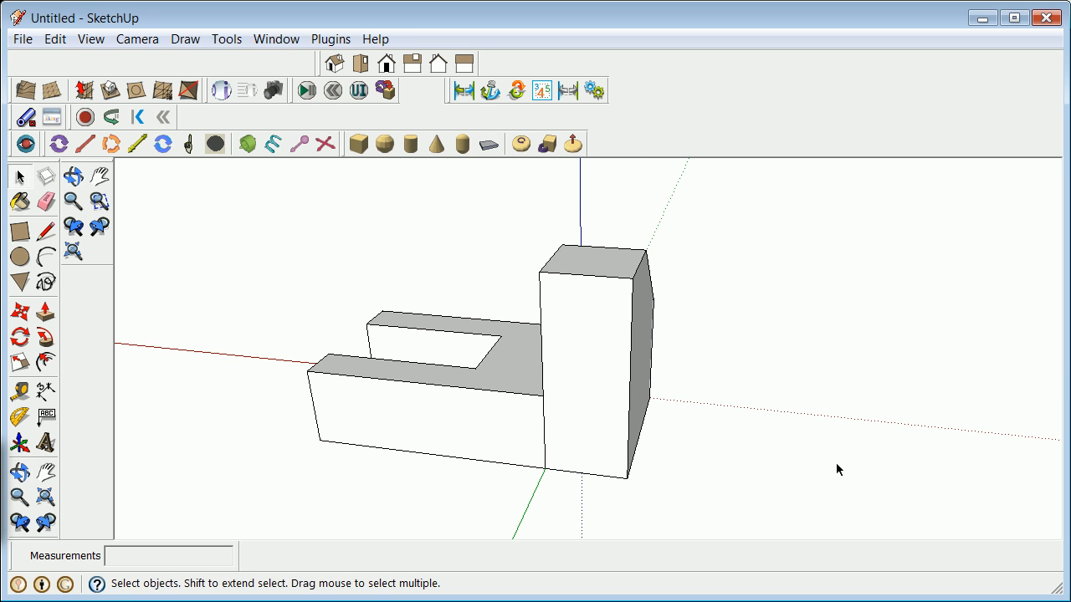
{"action": "left_click", "coordinate": [545, 436]}
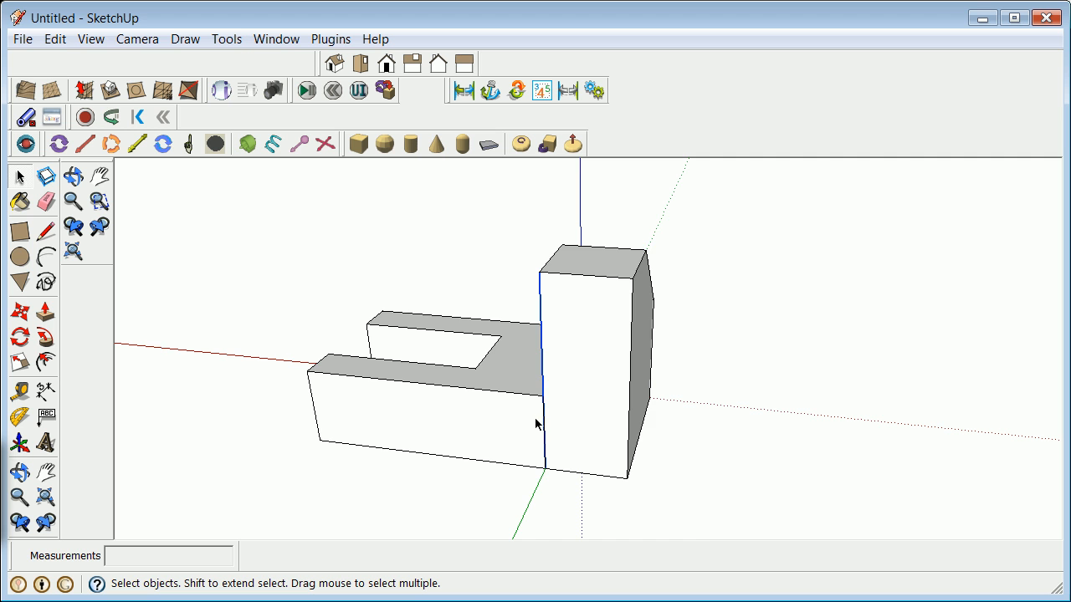
{"action": "scroll", "coordinate": [547, 412], "scroll_direction": "up", "scroll_amount": 6}
{"action": "left_click", "coordinate": [528, 391]}
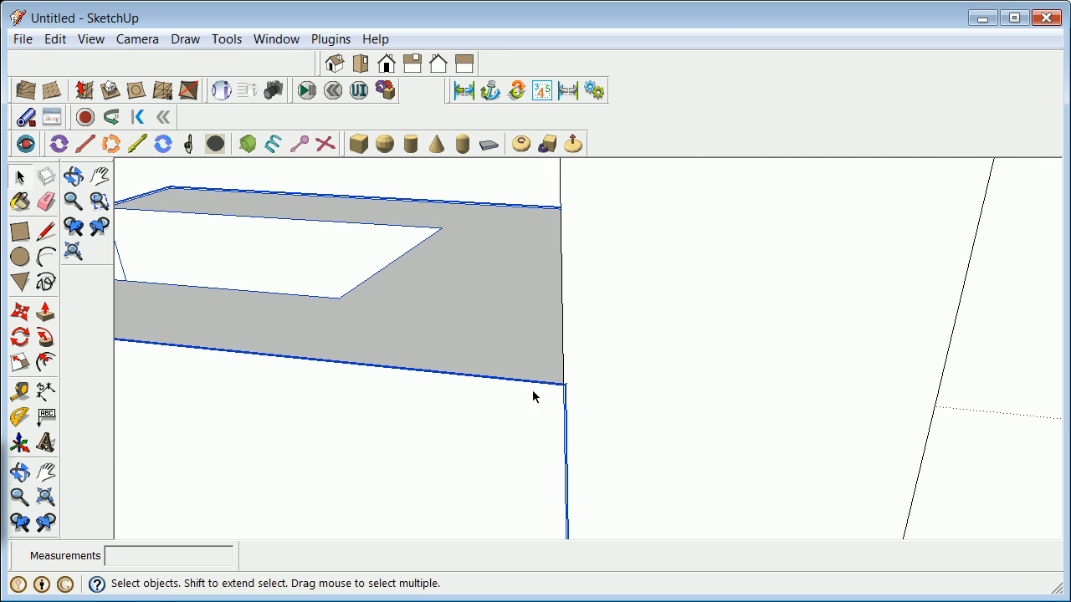
{"action": "scroll", "coordinate": [559, 406], "scroll_direction": "down", "scroll_amount": 6}
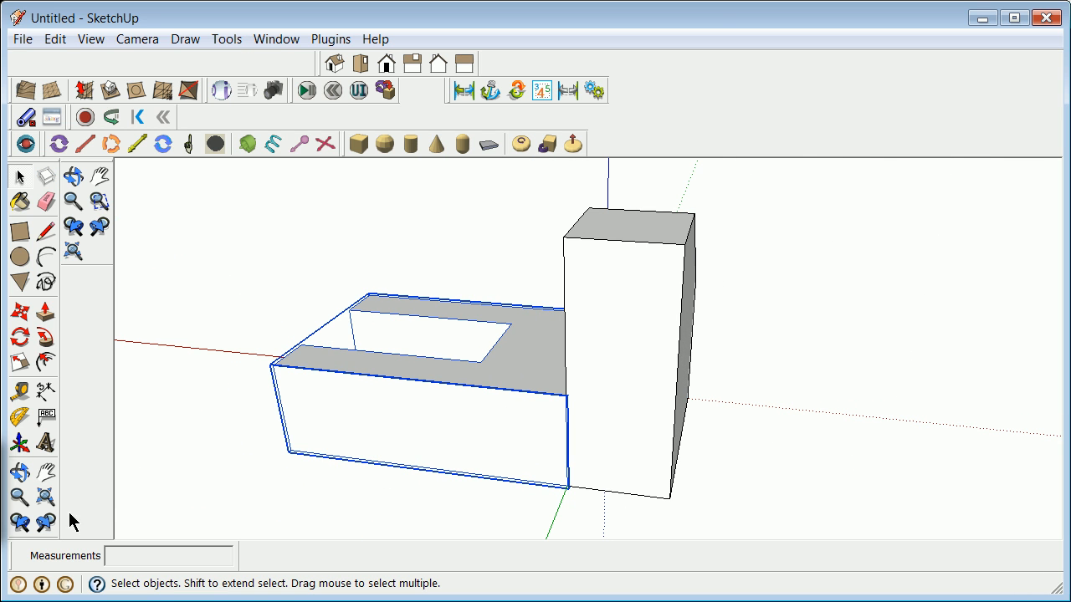
Make a group from all the faces and edges of the tall chamfered block.
{"action": "left_click", "coordinate": [17, 475]}
{"action": "left_click_drag", "start_coordinate": [577, 418], "coordinate": [401, 313]}
{"action": "left_click_drag", "start_coordinate": [466, 354], "coordinate": [435, 399]}
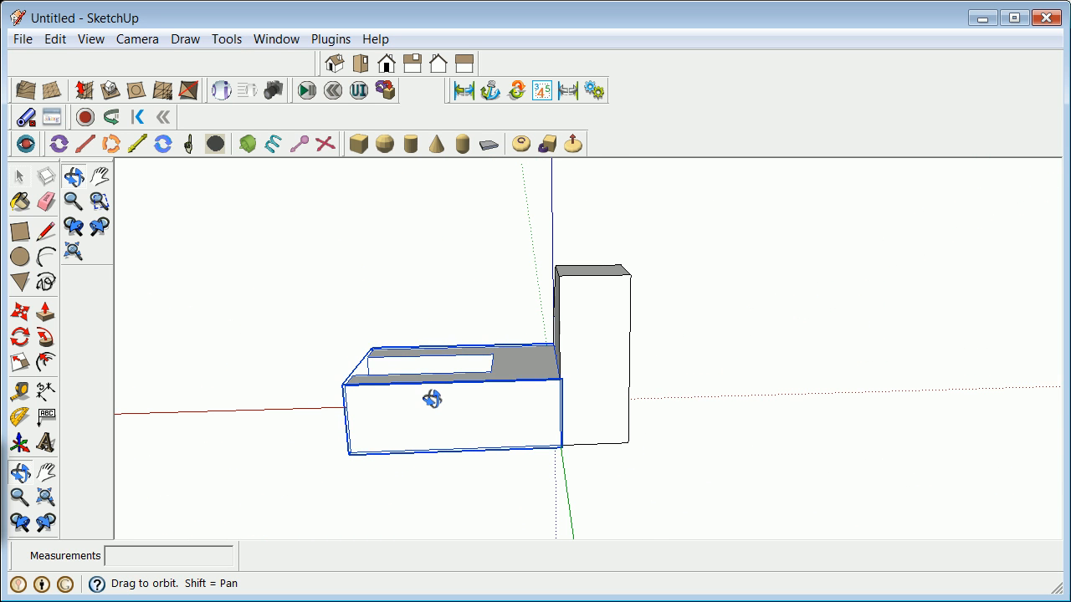
{"action": "left_click_drag", "start_coordinate": [534, 439], "coordinate": [543, 393]}
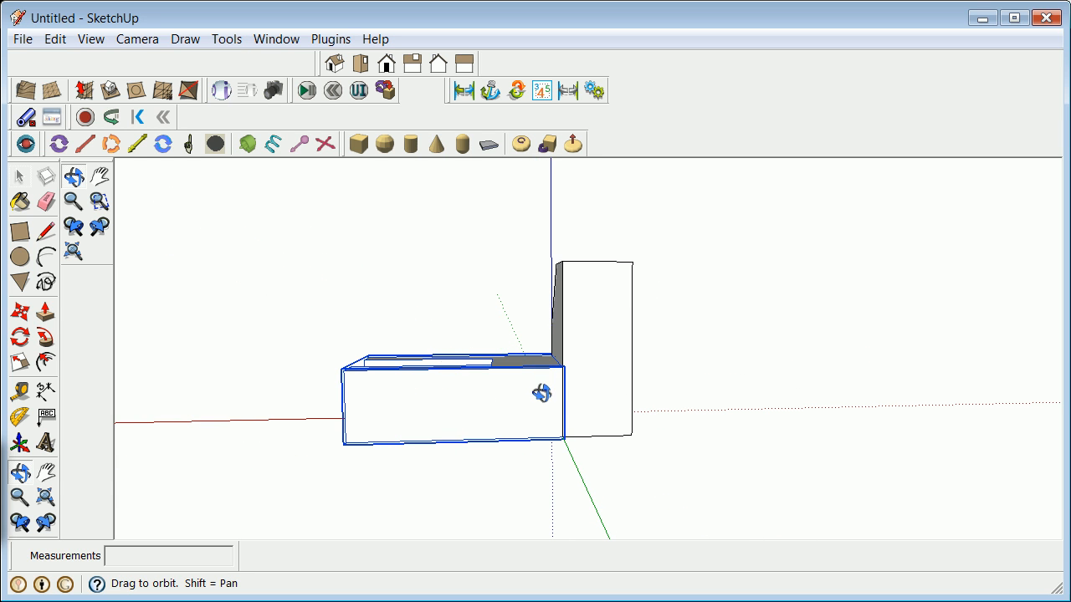
{"action": "left_click", "coordinate": [19, 177]}
{"action": "left_click_drag", "start_coordinate": [516, 241], "coordinate": [702, 450]}
{"action": "right_click", "coordinate": [615, 410]}
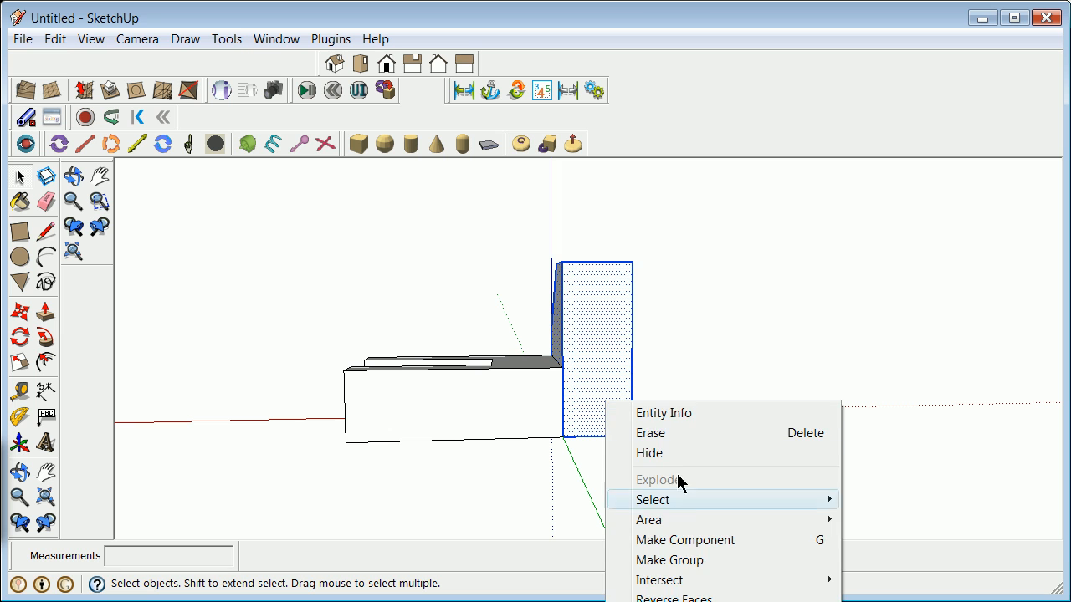
{"action": "left_click", "coordinate": [691, 548]}
{"action": "left_click", "coordinate": [371, 328]}
Combine the U-shaped block and the tall block into one group and select that group.
{"action": "left_click_drag", "start_coordinate": [260, 250], "coordinate": [777, 466]}
{"action": "right_click", "coordinate": [596, 418]}
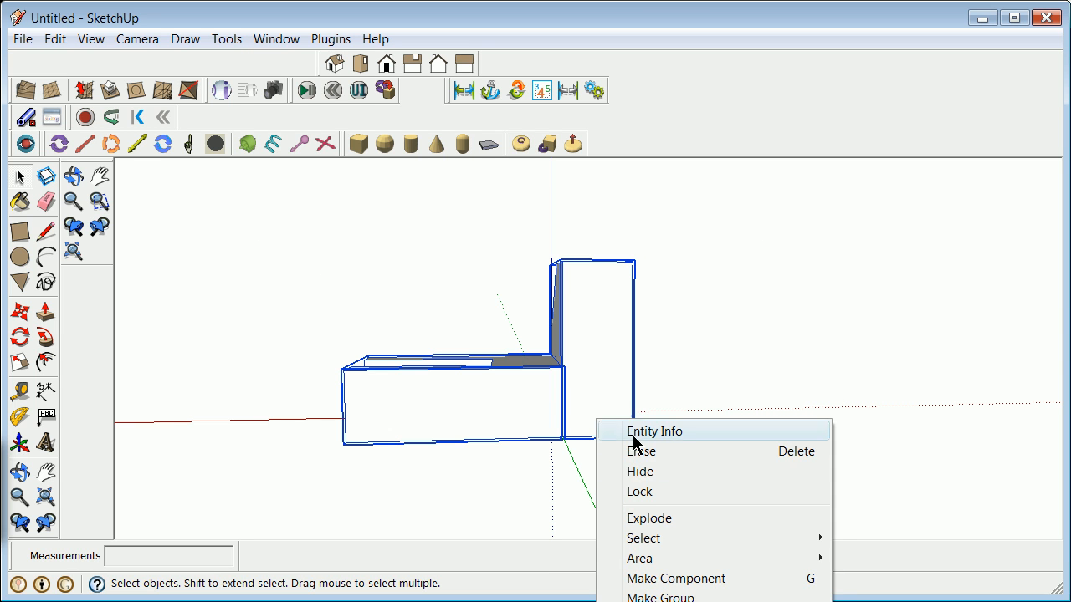
{"action": "left_click", "coordinate": [699, 597]}
{"action": "left_click", "coordinate": [692, 398]}
{"action": "left_click", "coordinate": [20, 473]}
{"action": "left_click_drag", "start_coordinate": [156, 443], "coordinate": [517, 437]}
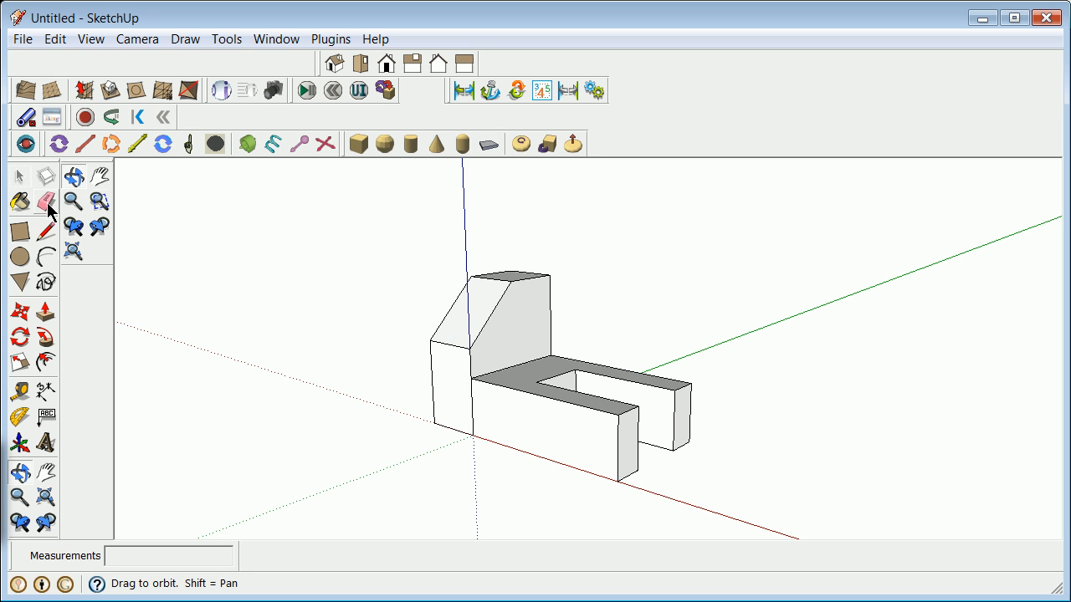
{"action": "left_click", "coordinate": [19, 176]}
{"action": "left_click", "coordinate": [533, 394]}
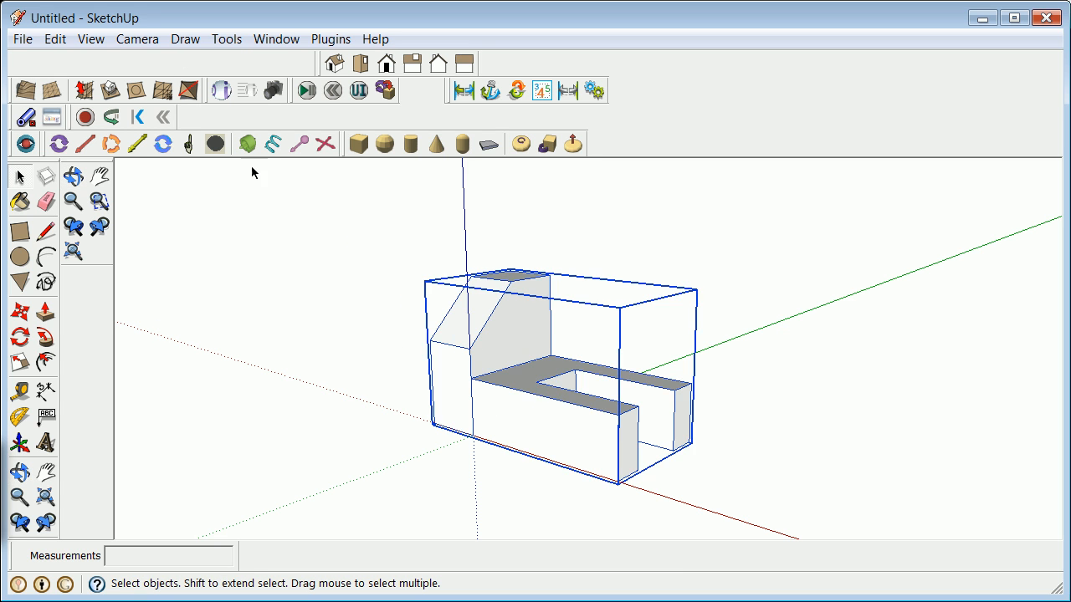
Check which SketchyPhysics toolbars are enabled, run a trial physics simulation of the block group and reset it.
{"action": "left_click", "coordinate": [89, 40]}
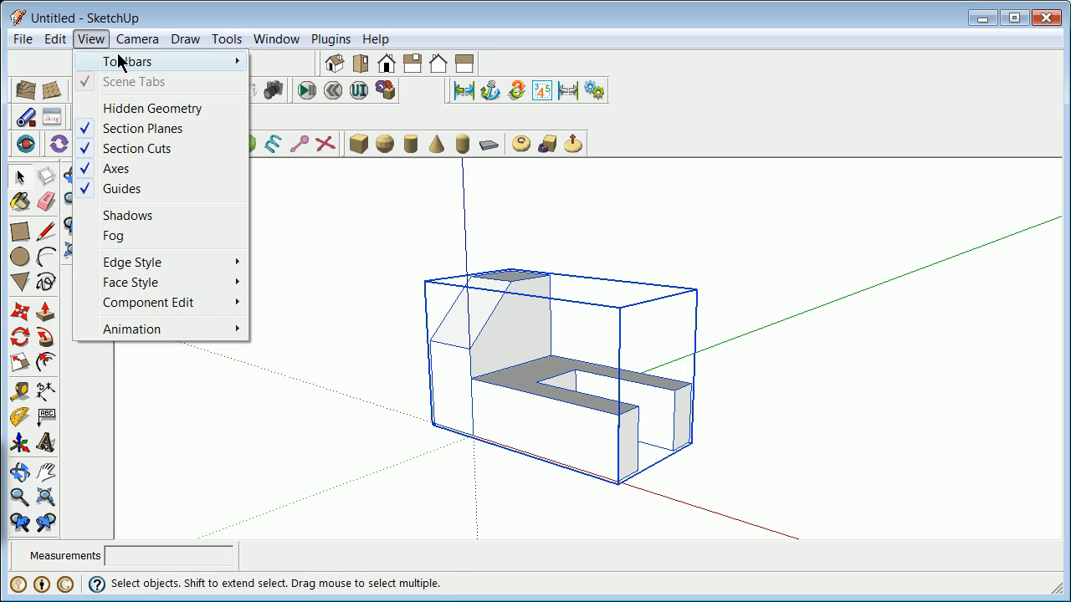
{"action": "mouse_move", "coordinate": [134, 62]}
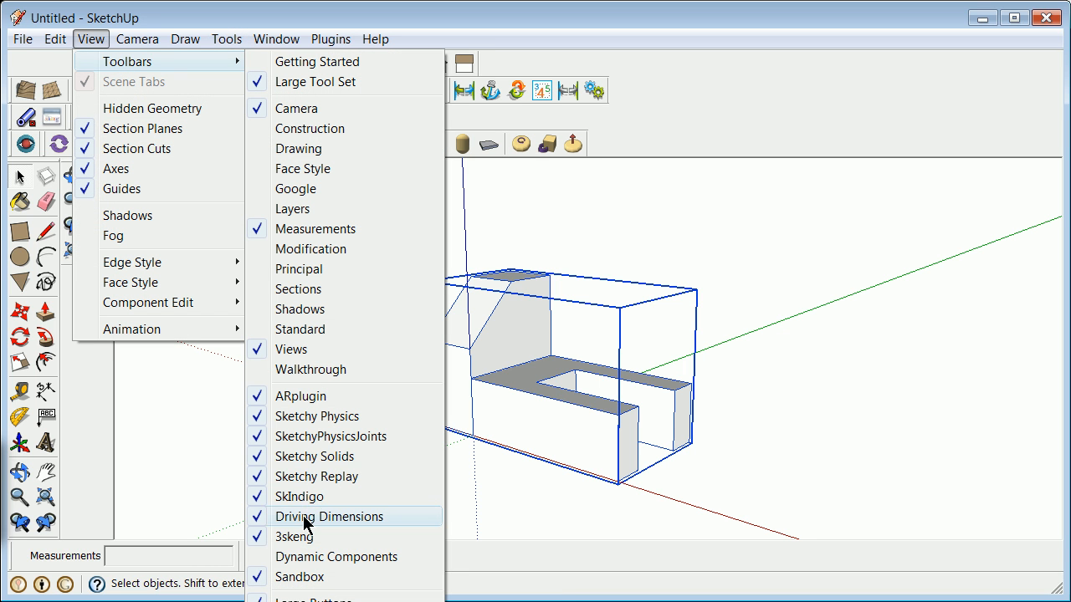
{"action": "left_click", "coordinate": [522, 224]}
{"action": "left_click", "coordinate": [520, 221]}
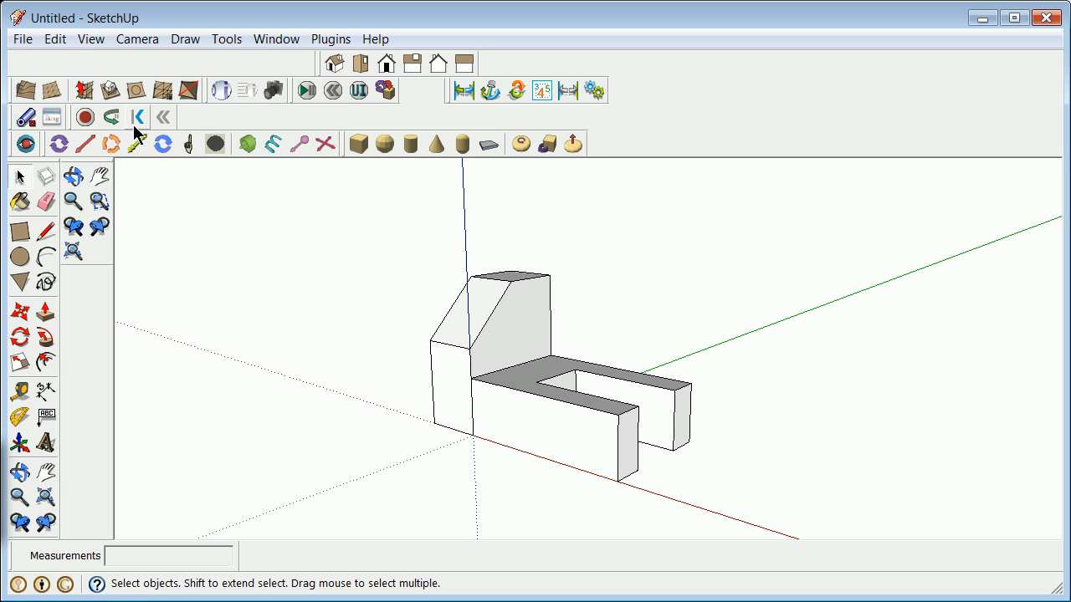
{"action": "left_click", "coordinate": [308, 90]}
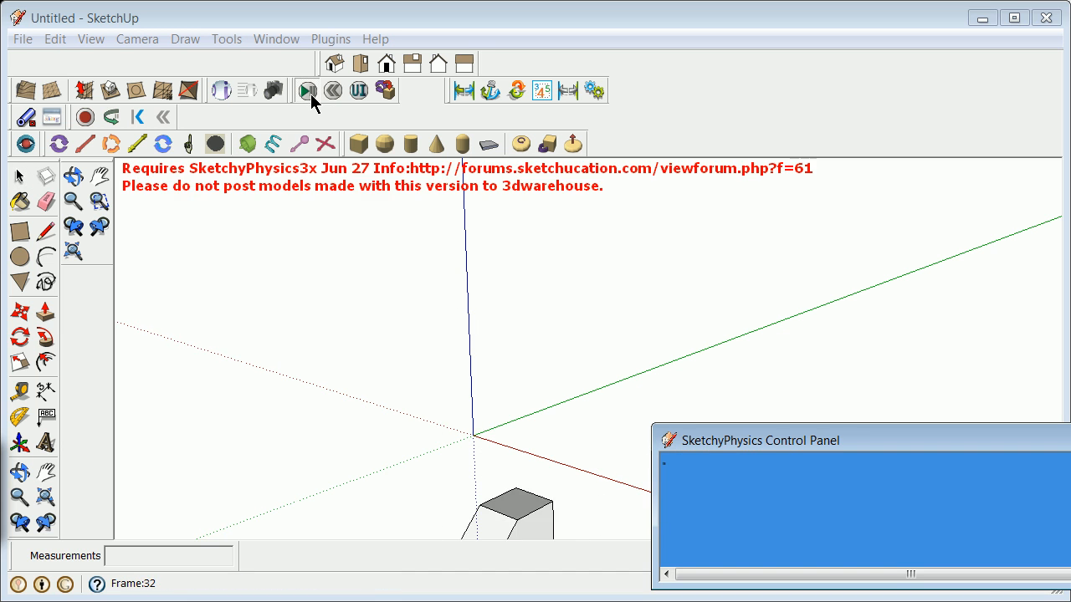
{"action": "left_click", "coordinate": [331, 92]}
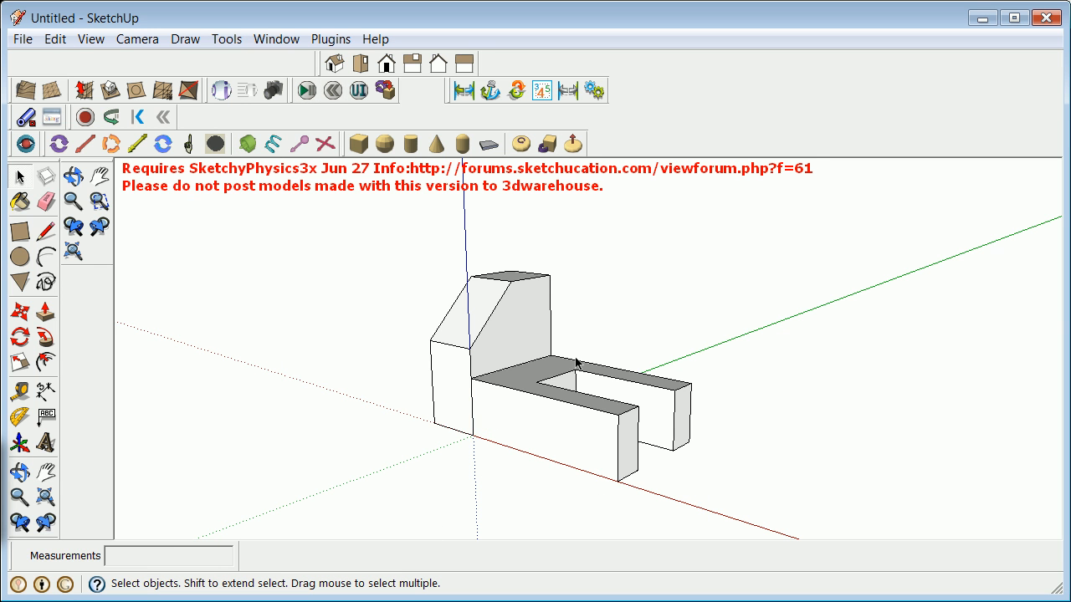
Add a SketchyPhysics floor beneath the combined block group.
{"action": "left_click", "coordinate": [594, 407]}
{"action": "left_click", "coordinate": [318, 267]}
{"action": "left_click", "coordinate": [487, 147]}
{"action": "scroll", "coordinate": [515, 424], "scroll_direction": "down", "scroll_amount": 4}
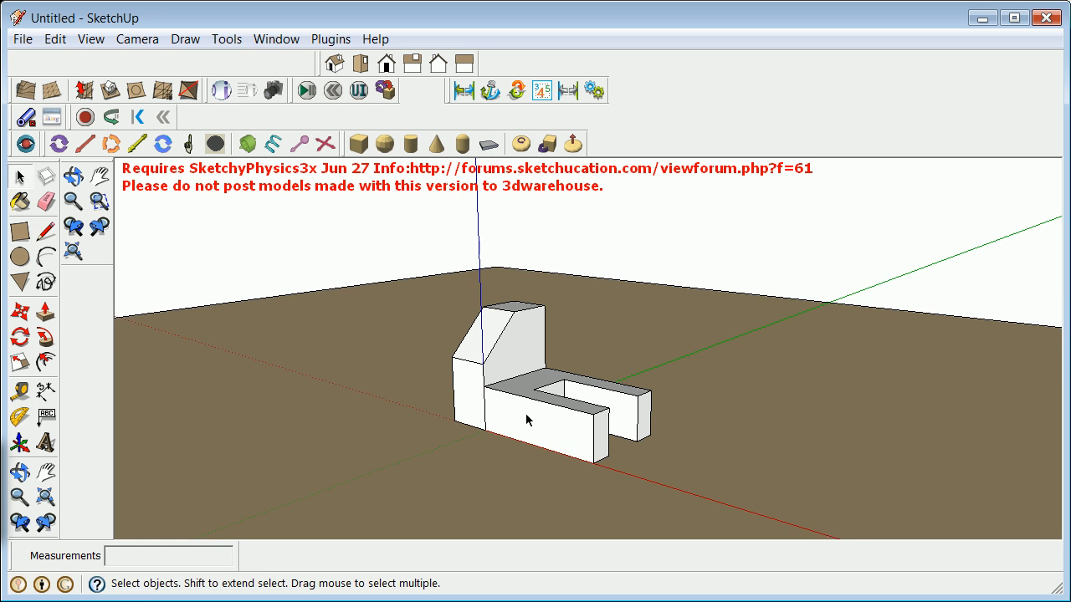
{"action": "left_click", "coordinate": [511, 396]}
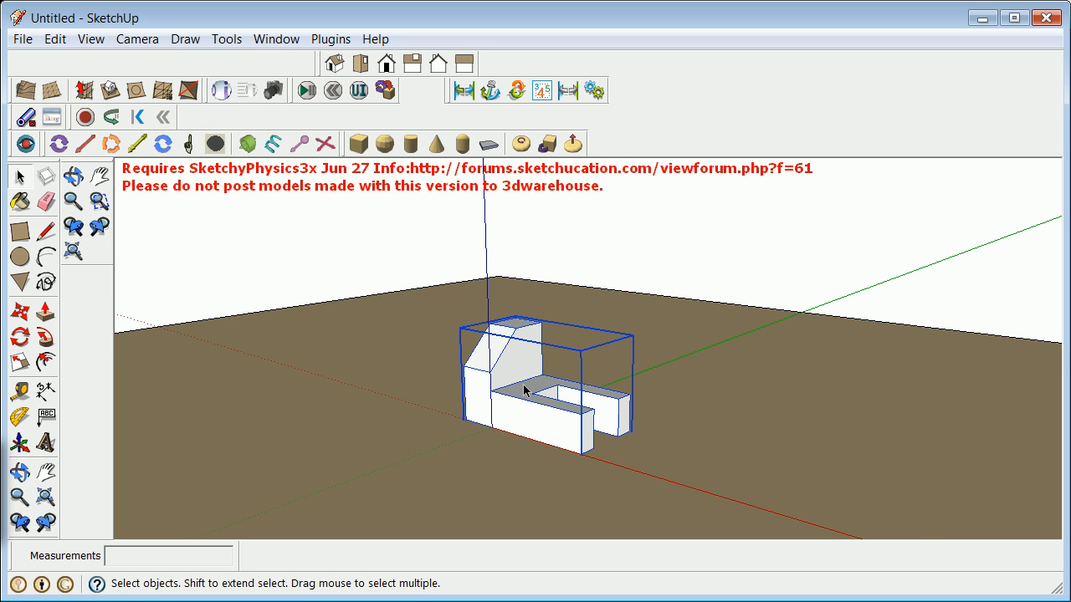
{"action": "scroll", "coordinate": [523, 390], "scroll_direction": "down", "scroll_amount": 2}
{"action": "scroll", "coordinate": [524, 390], "scroll_direction": "up", "scroll_amount": 2}
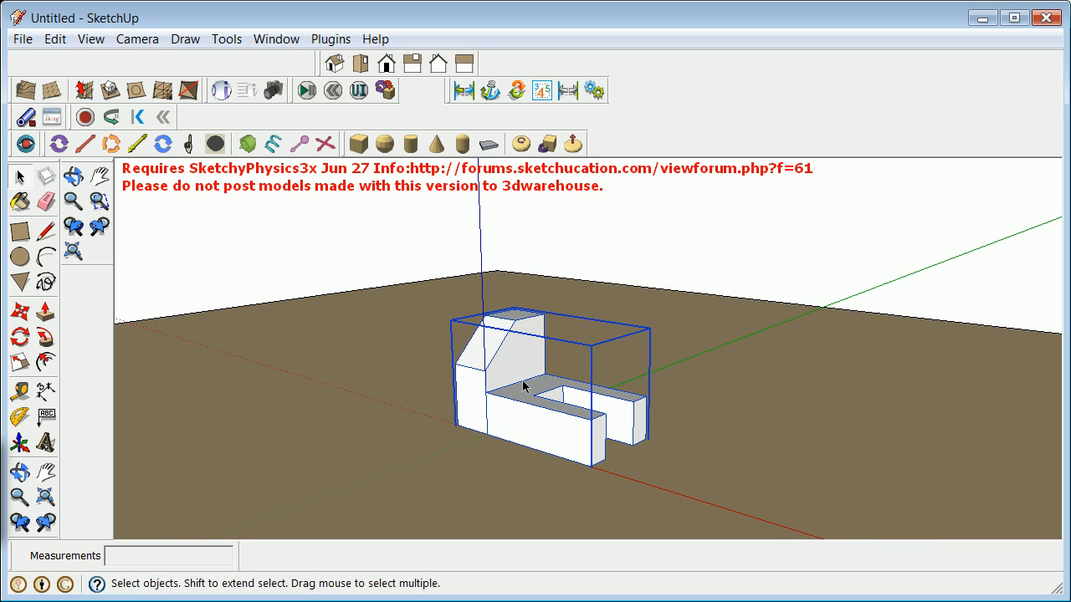
{"action": "scroll", "coordinate": [506, 369], "scroll_direction": "up", "scroll_amount": 2}
{"action": "right_click", "coordinate": [506, 369]}
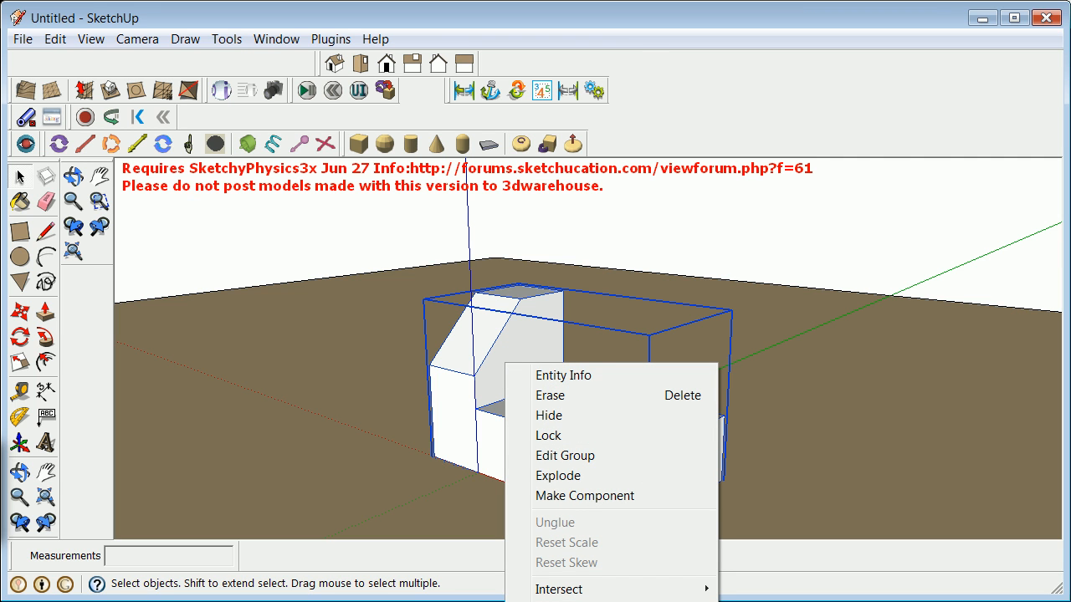
{"action": "key", "text": "Escape"}
{"action": "left_click", "coordinate": [395, 233]}
Simulate the block group resting on the floor, try to pull it around, and reset the simulation.
{"action": "left_click", "coordinate": [306, 92]}
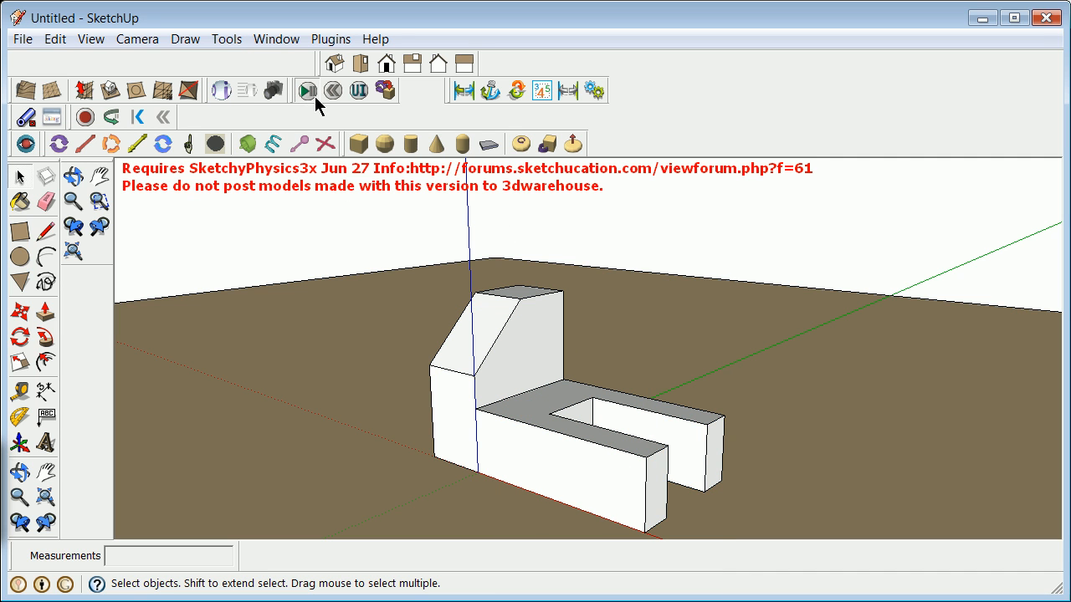
{"action": "left_click_drag", "start_coordinate": [495, 332], "coordinate": [353, 261]}
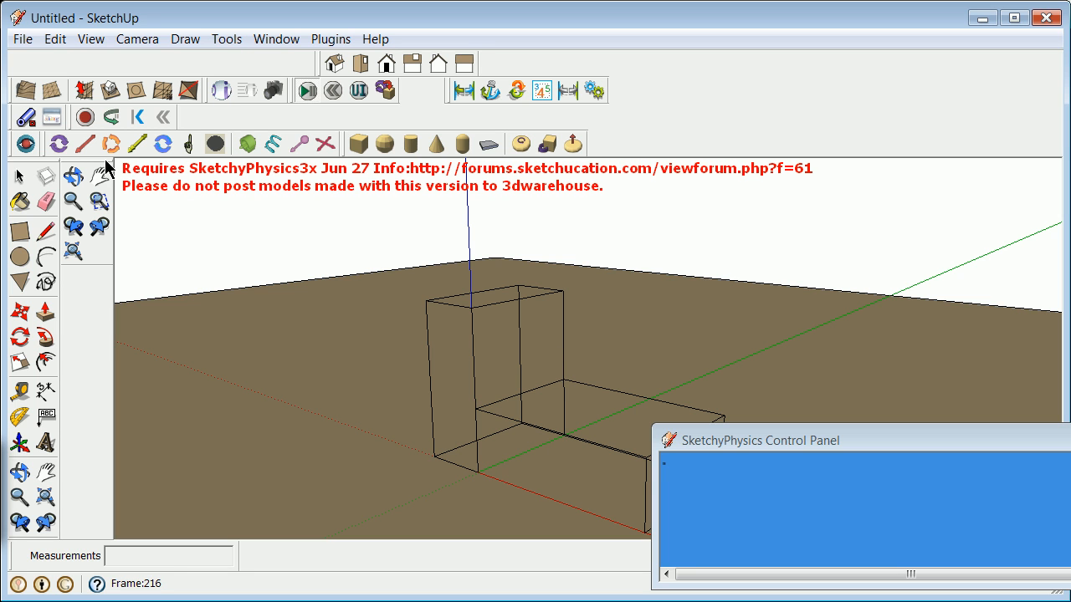
{"action": "left_click", "coordinate": [330, 91]}
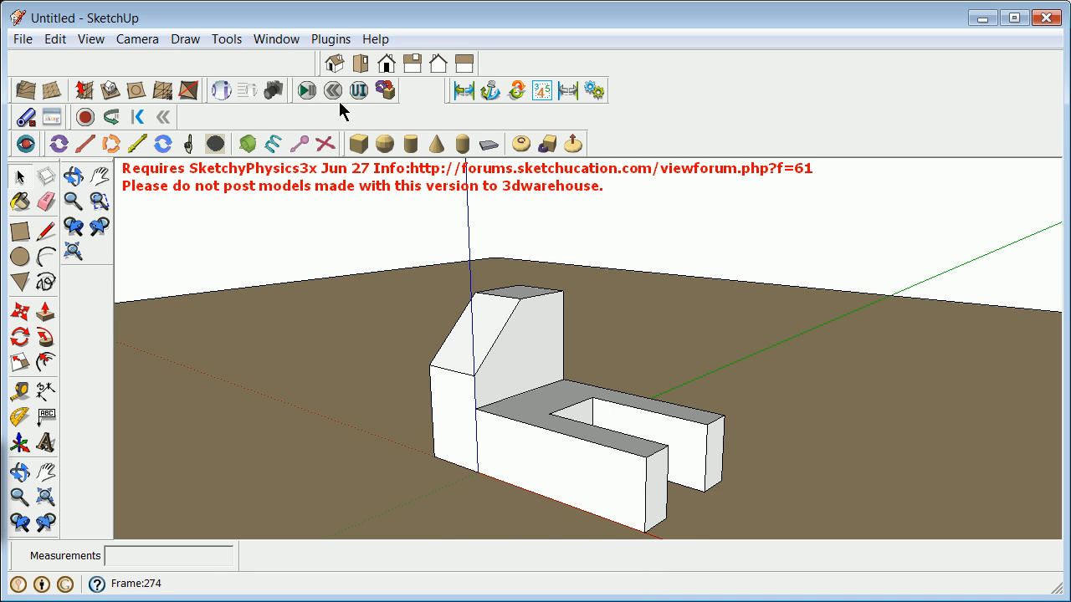
Copy the block group about 2.83' from its lower outer corner onto the U-shaped ledge's upper corner as a second stair block.
{"action": "left_click", "coordinate": [457, 369]}
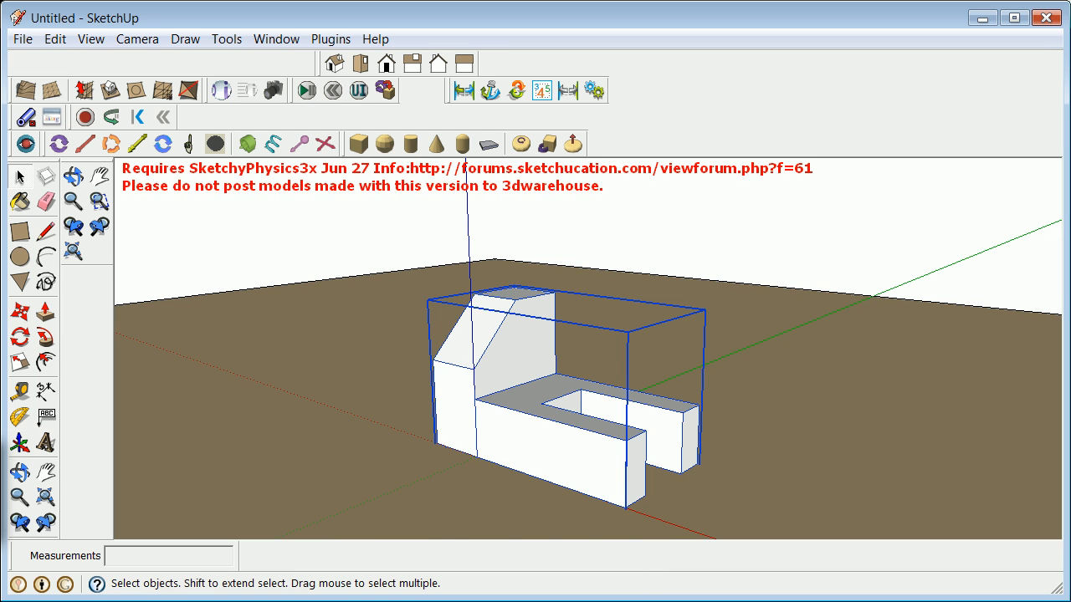
{"action": "left_click", "coordinate": [20, 312]}
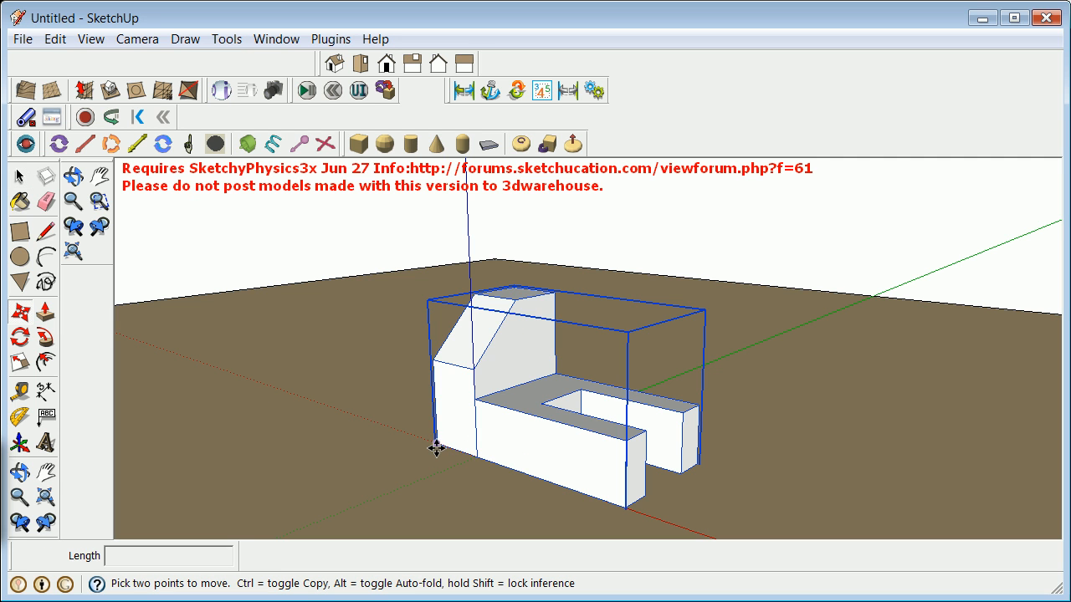
{"action": "left_click", "coordinate": [434, 446]}
{"action": "key", "text": "ctrl"}
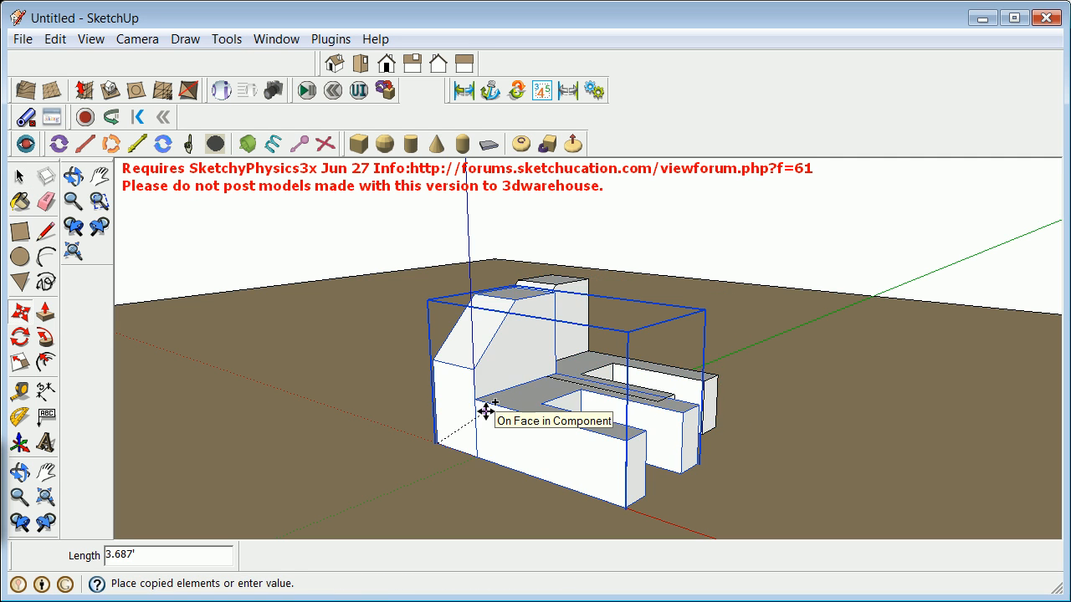
{"action": "left_click", "coordinate": [482, 399]}
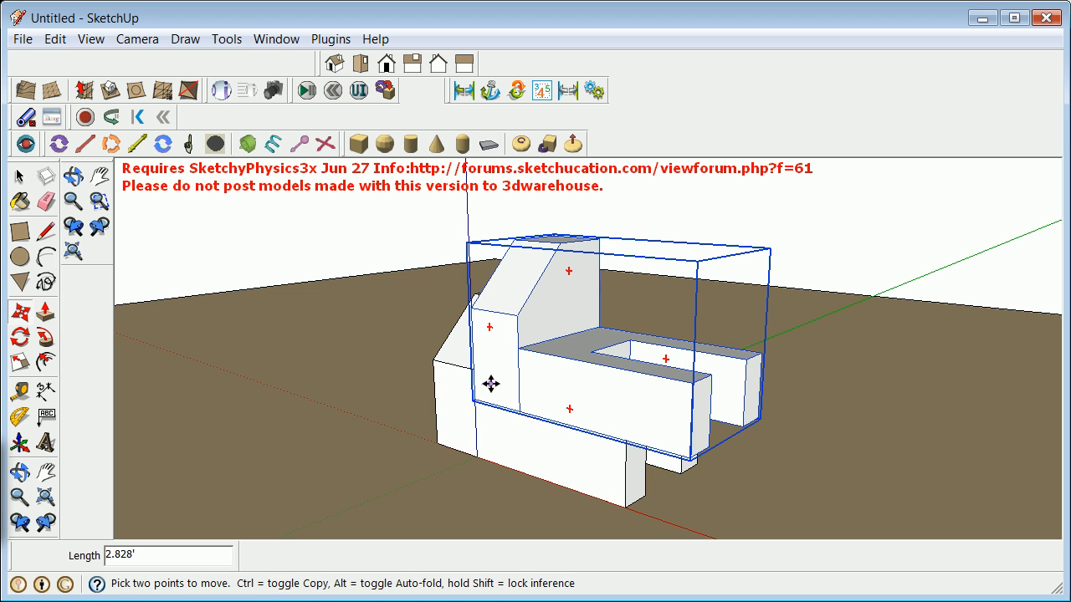
Stack three more copies of the block group, each offset 2.828' onto the ledge corner of the block below.
{"action": "left_click", "coordinate": [482, 398]}
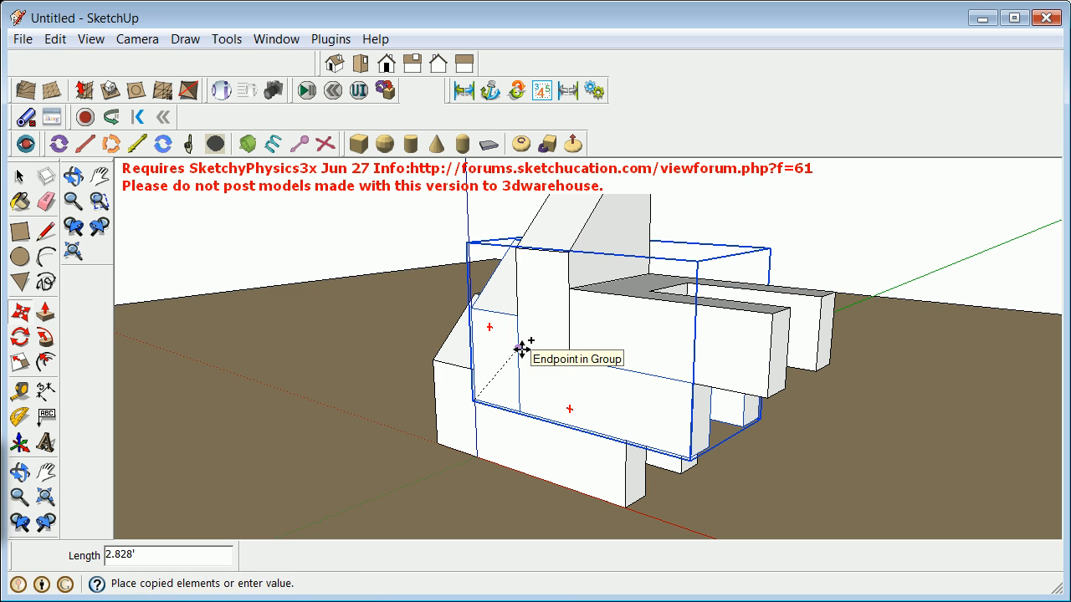
{"action": "left_click", "coordinate": [519, 352]}
{"action": "left_click", "coordinate": [519, 352]}
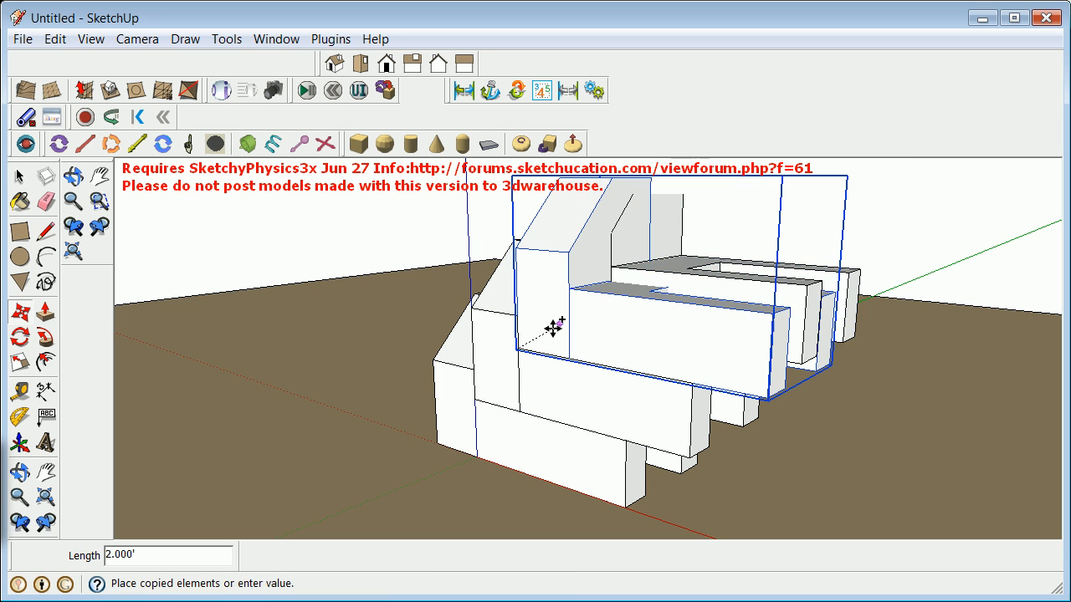
{"action": "left_click", "coordinate": [569, 291]}
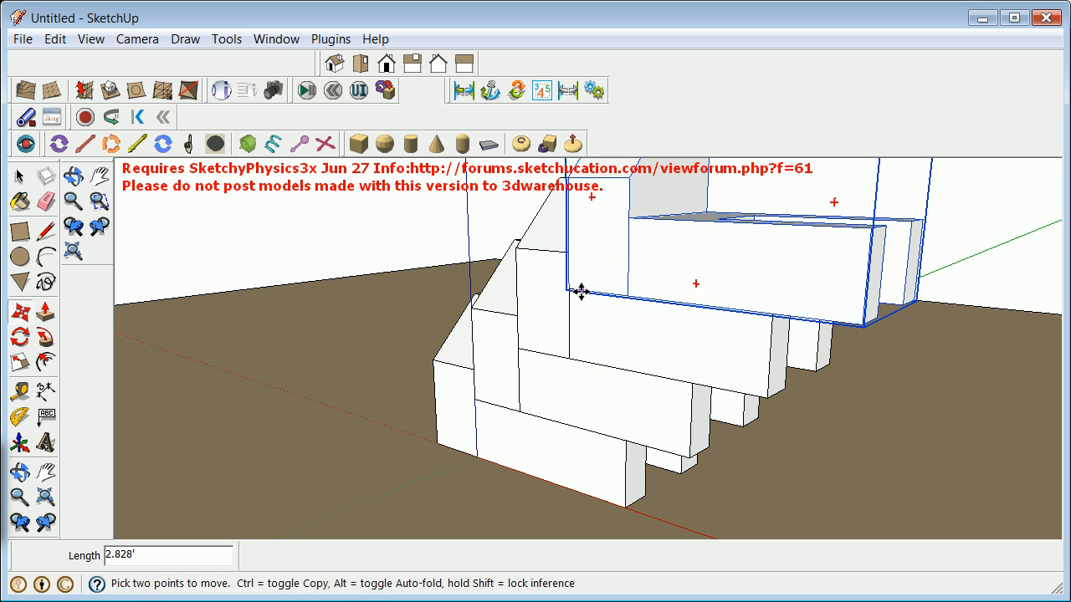
{"action": "left_click", "coordinate": [568, 290]}
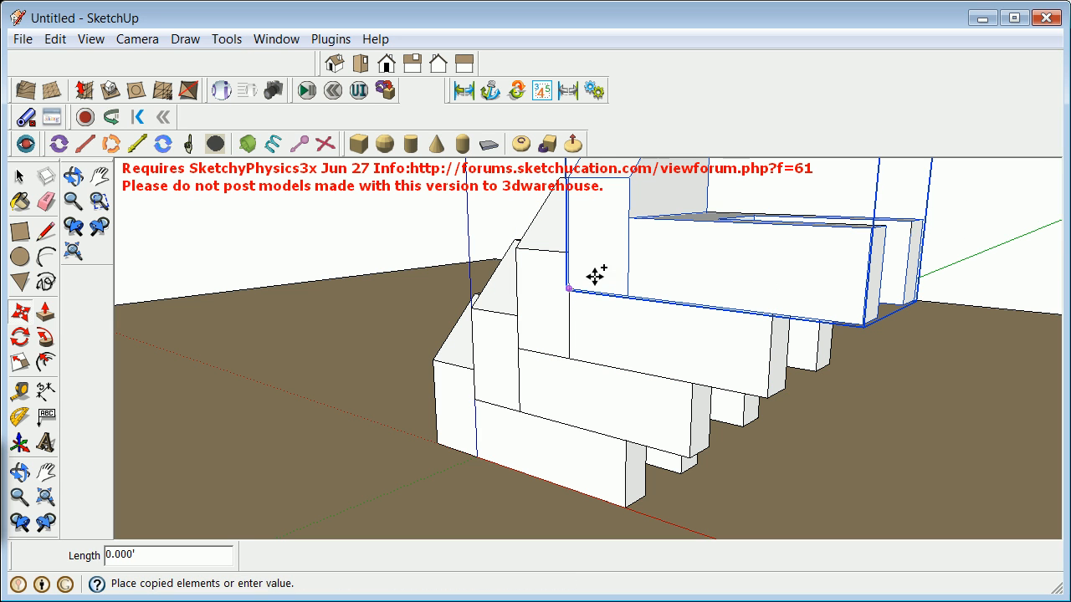
{"action": "left_click", "coordinate": [629, 218]}
{"action": "scroll", "coordinate": [399, 329], "scroll_direction": "down", "scroll_amount": 4}
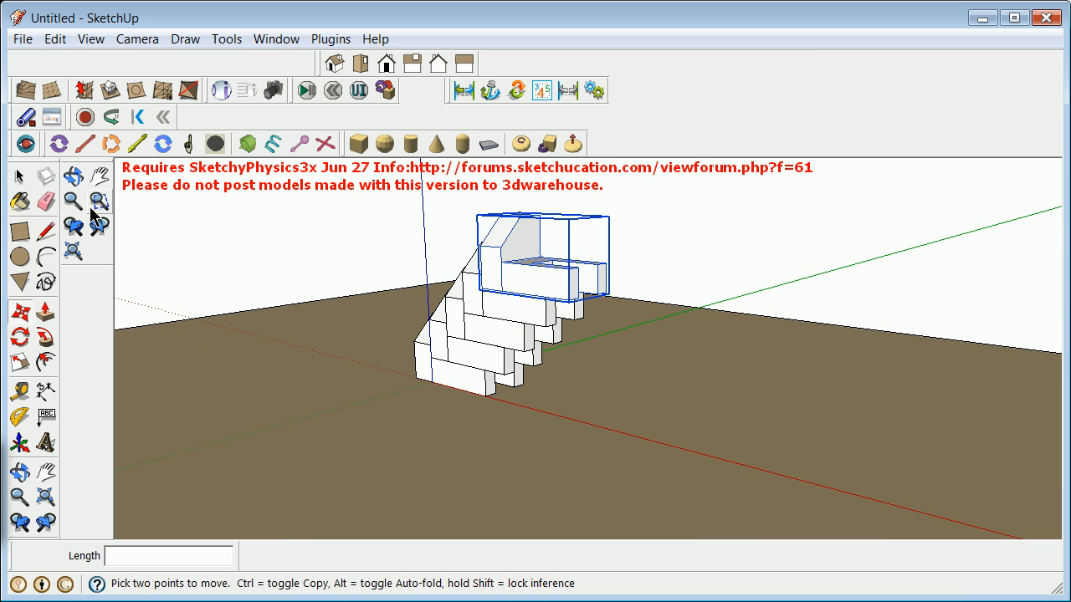
Run the physics simulation on the stack of five blocks, close the SketchyPhysics Control Panel and reset the simulation.
{"action": "left_click", "coordinate": [20, 177]}
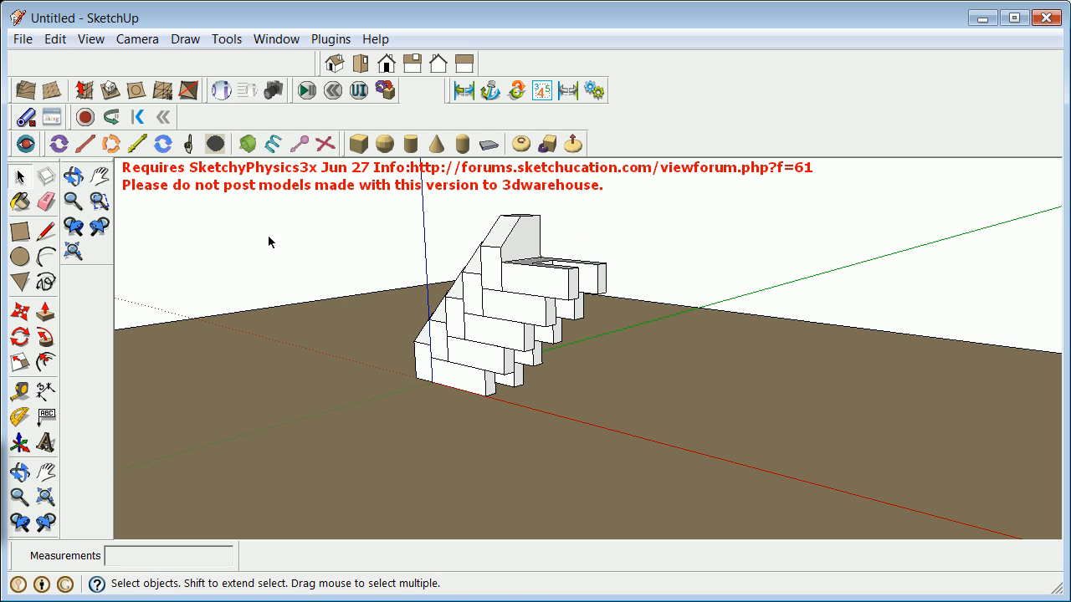
{"action": "left_click", "coordinate": [308, 90]}
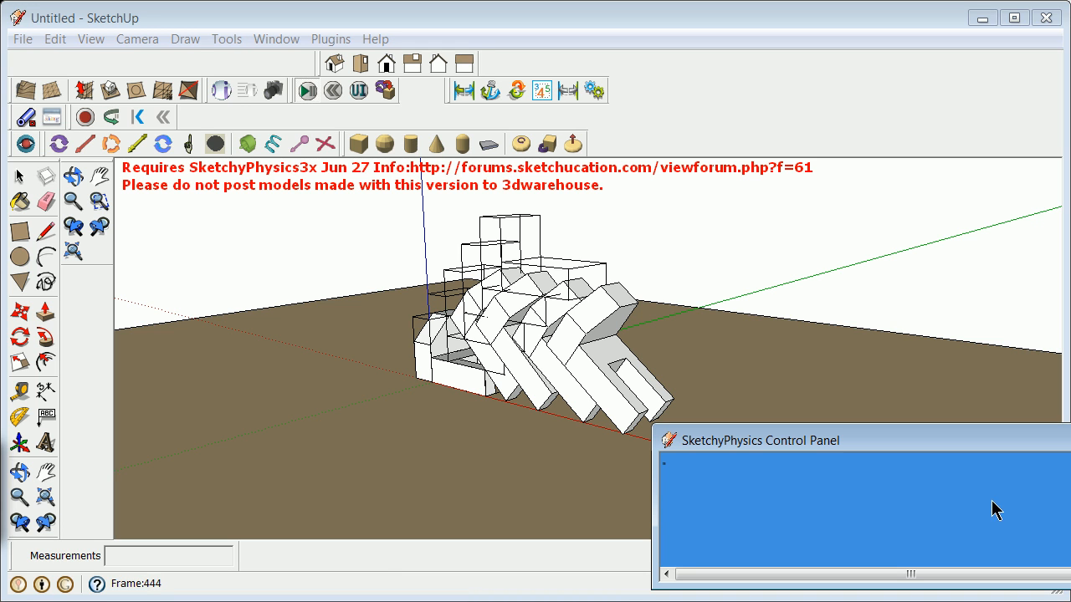
{"action": "left_click", "coordinate": [1037, 451]}
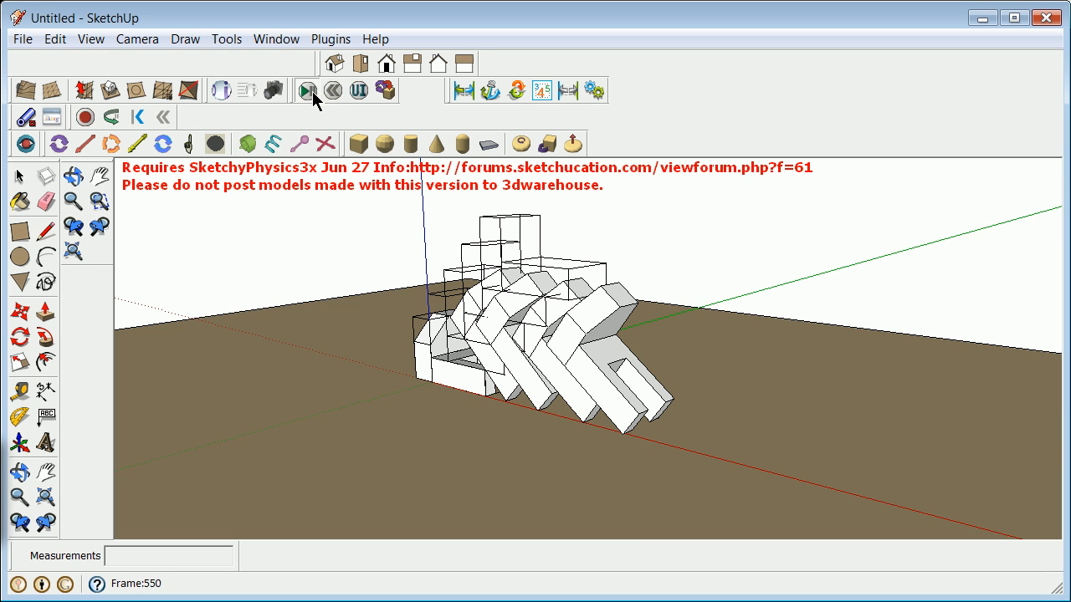
{"action": "left_click", "coordinate": [333, 92]}
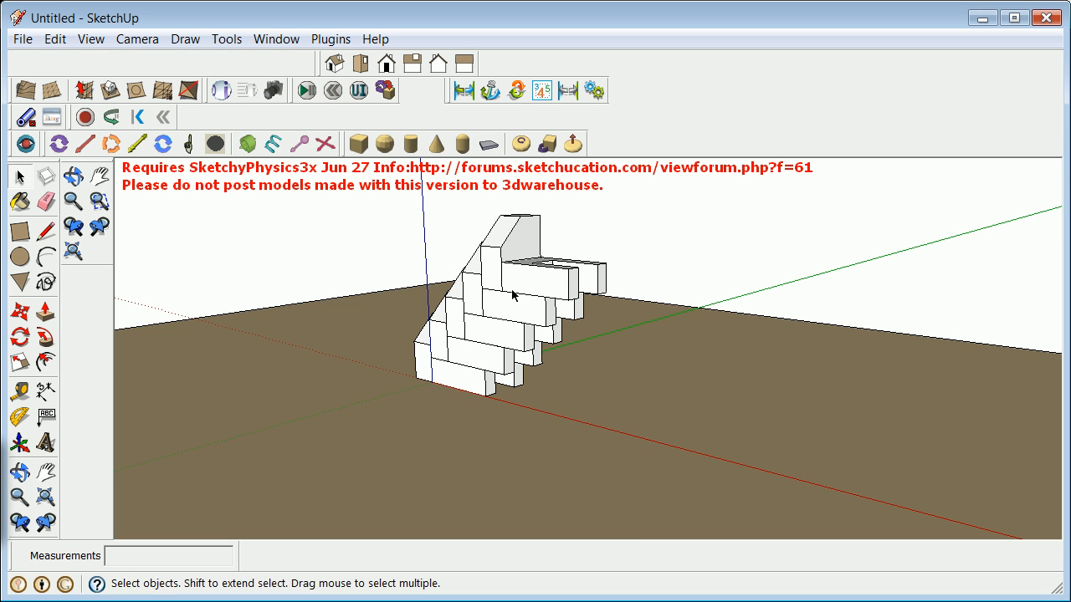
Select all five stacked blocks and copy the stack about 25.7' along the red axis.
{"action": "left_click_drag", "start_coordinate": [371, 195], "coordinate": [658, 418]}
{"action": "right_click", "coordinate": [500, 355]}
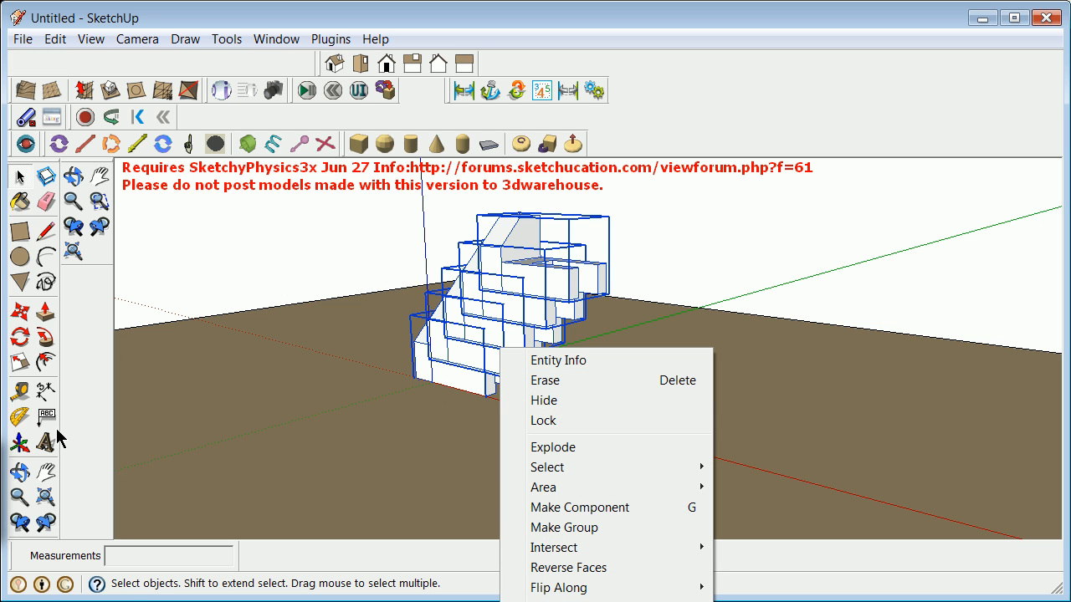
{"action": "left_click", "coordinate": [157, 277]}
{"action": "left_click_drag", "start_coordinate": [371, 216], "coordinate": [679, 438]}
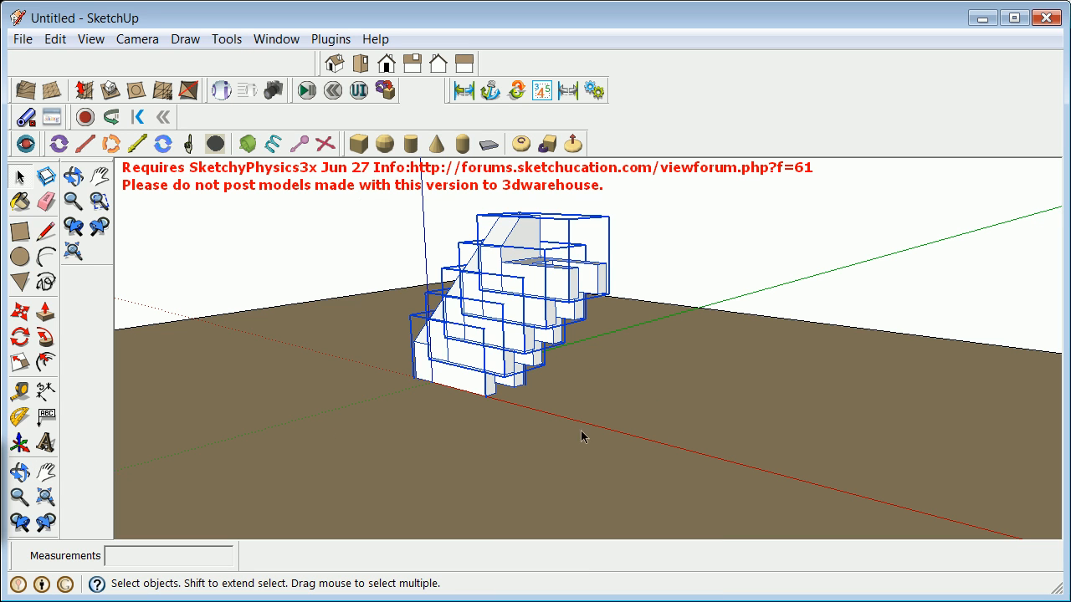
{"action": "left_click", "coordinate": [20, 315]}
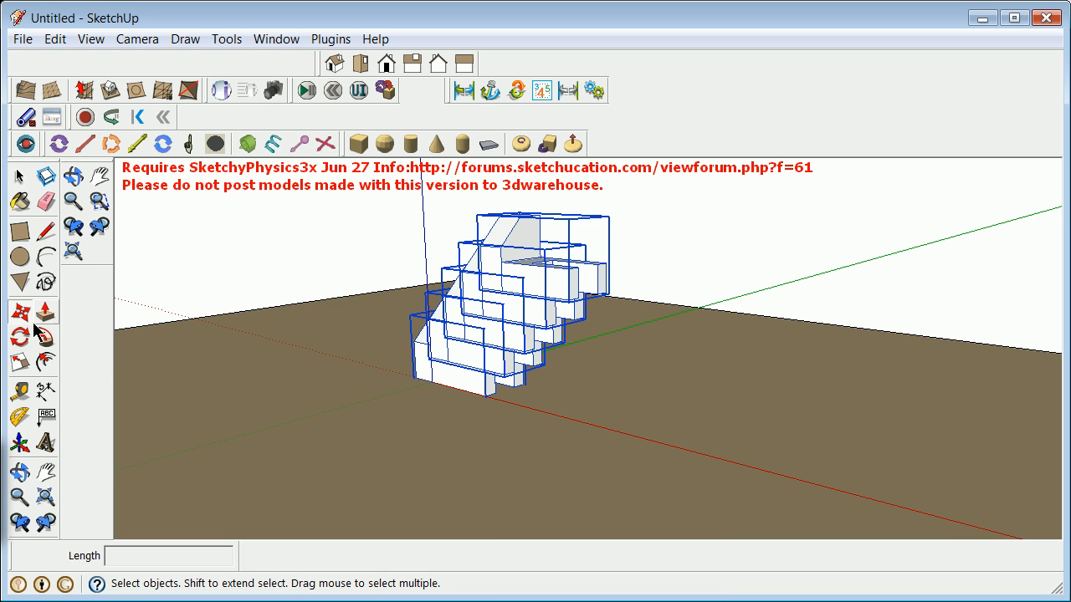
{"action": "left_click", "coordinate": [416, 377]}
{"action": "key", "text": "ctrl"}
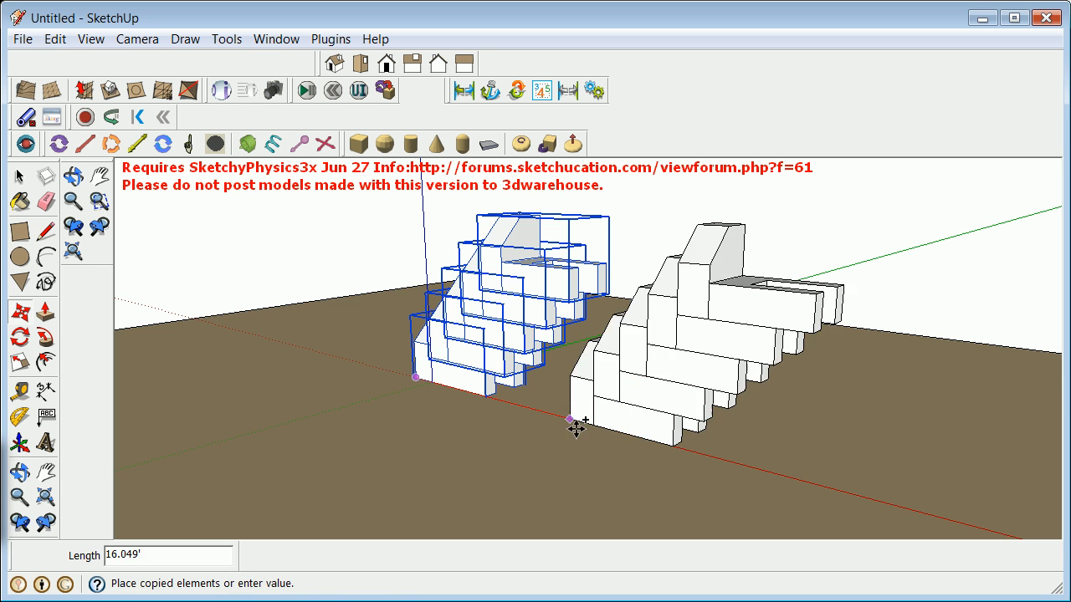
{"action": "left_click", "coordinate": [695, 455]}
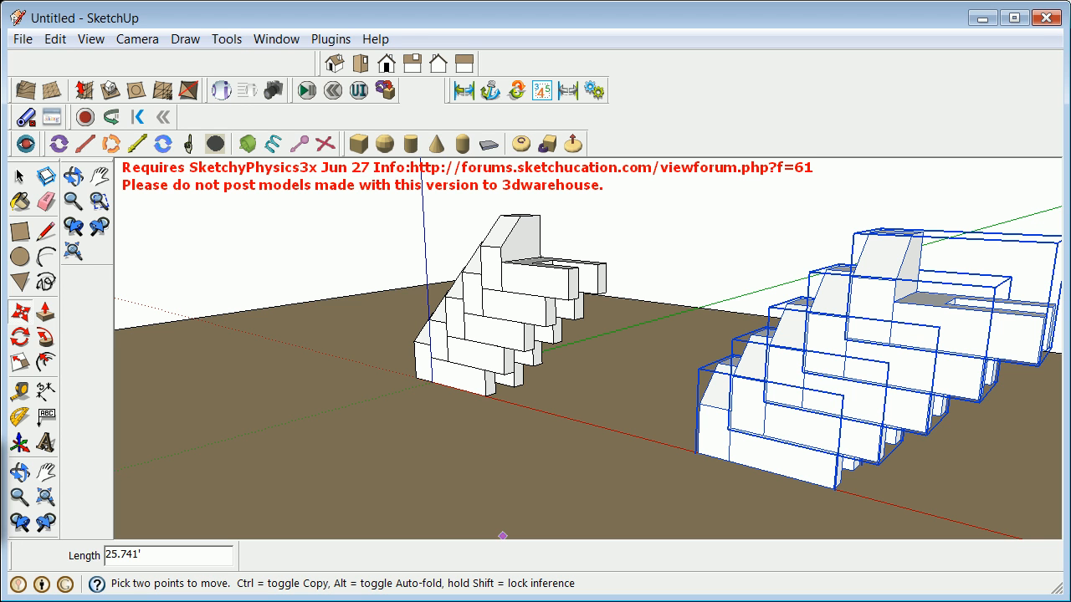
Rotate the copied stack 180 degrees on the floor plane about its lower outer corner.
{"action": "scroll", "coordinate": [445, 349], "scroll_direction": "down", "scroll_amount": 4}
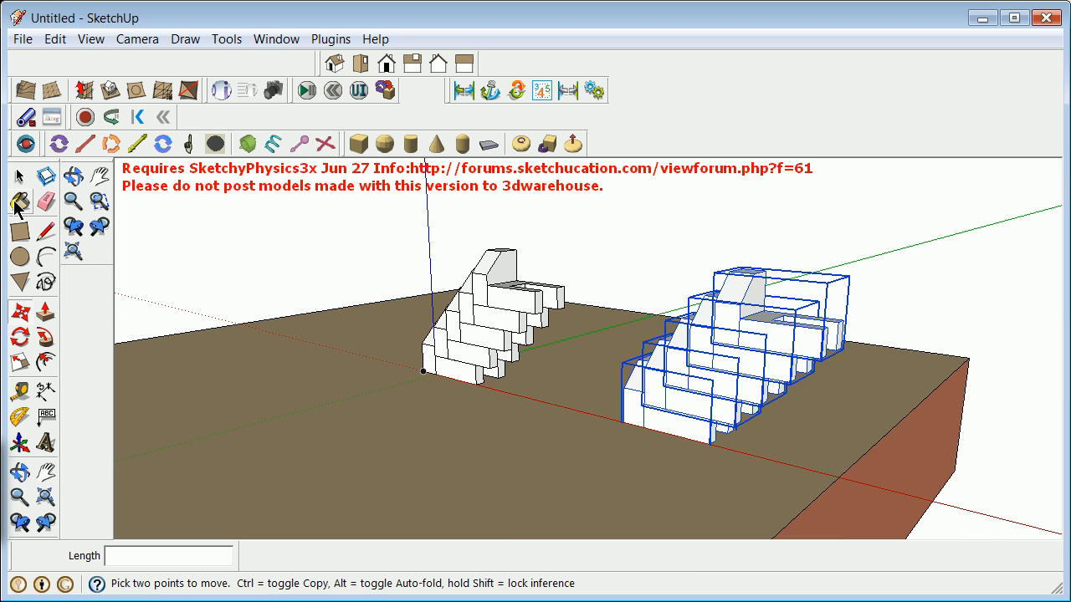
{"action": "left_click", "coordinate": [20, 338]}
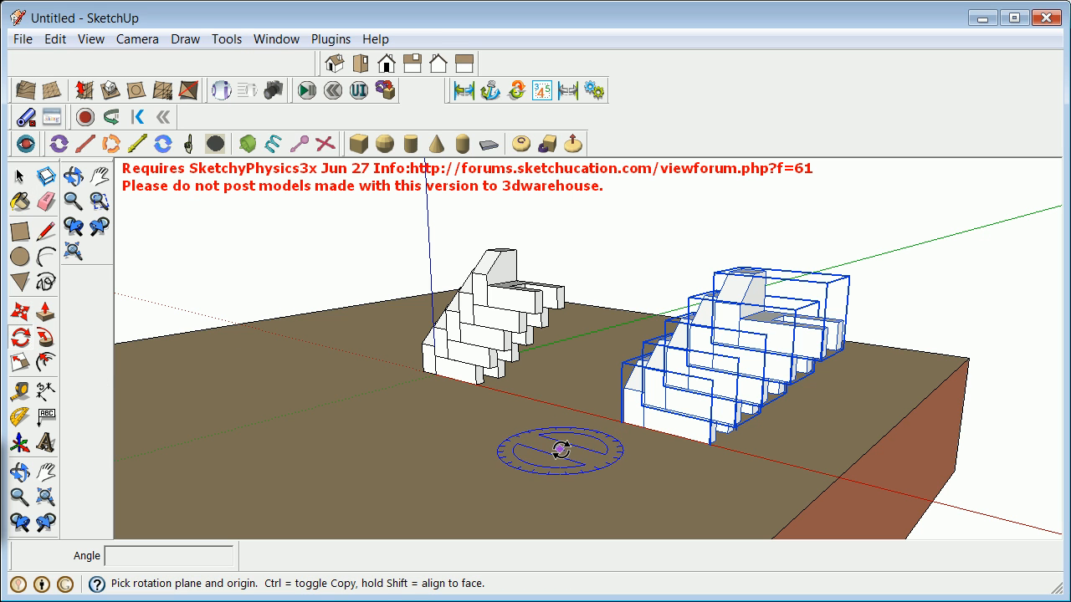
{"action": "left_click", "coordinate": [623, 422]}
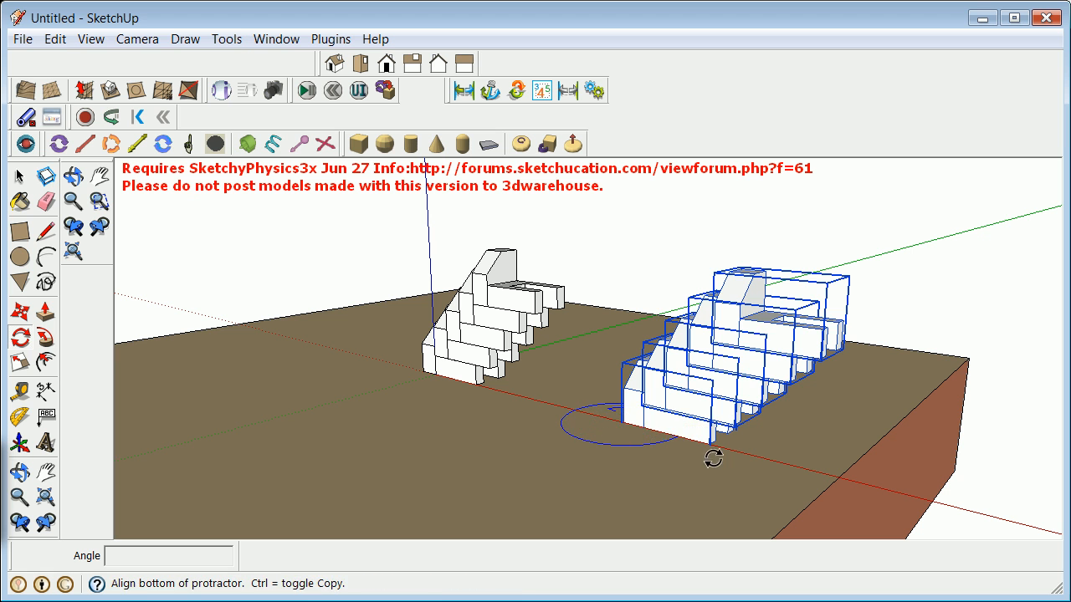
{"action": "left_click", "coordinate": [781, 440]}
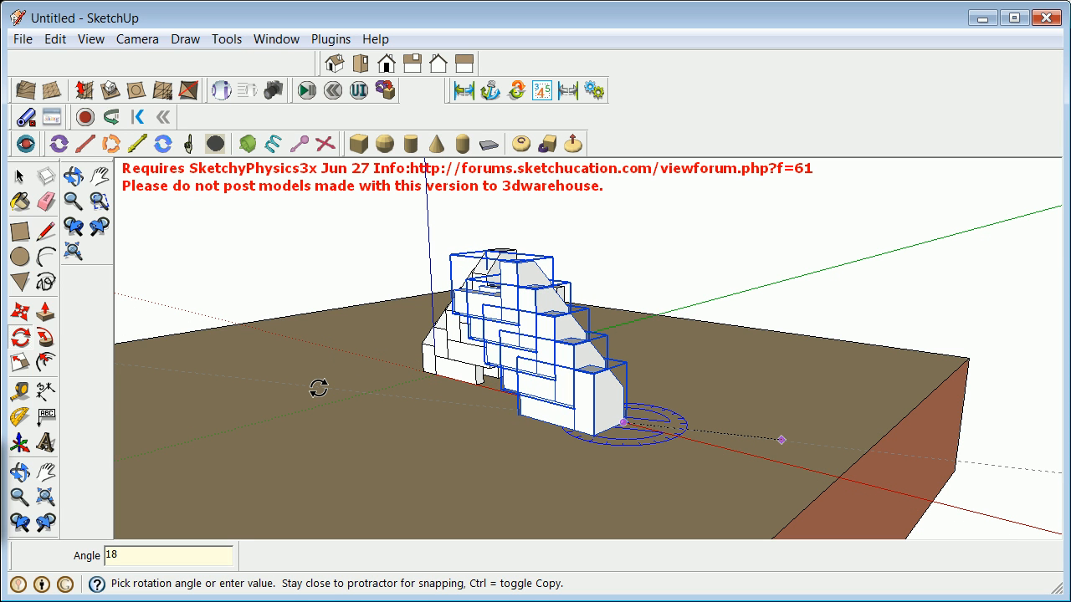
{"action": "key", "text": "Return"}
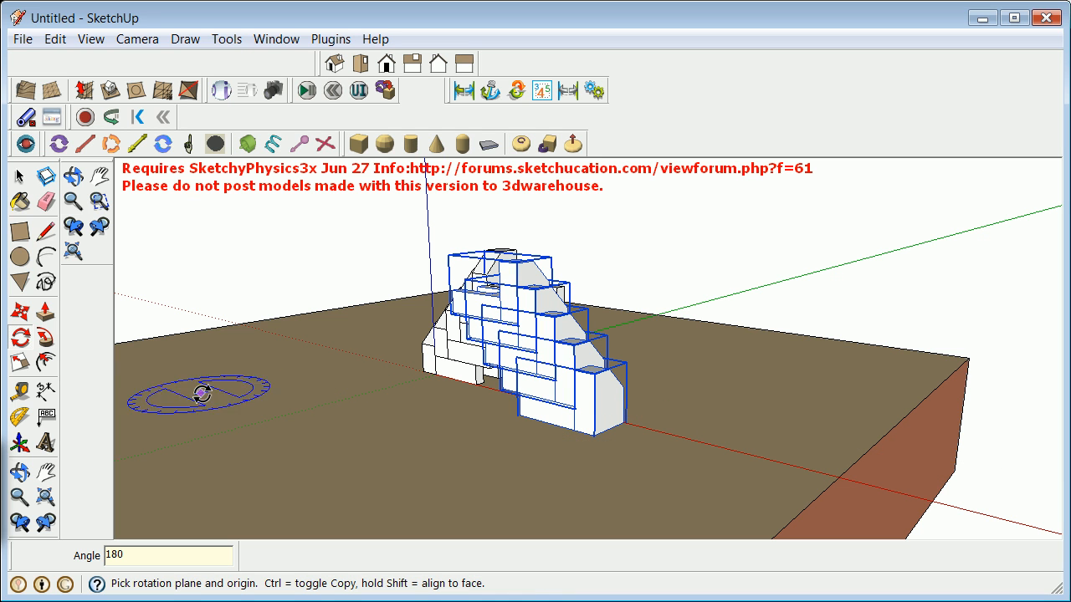